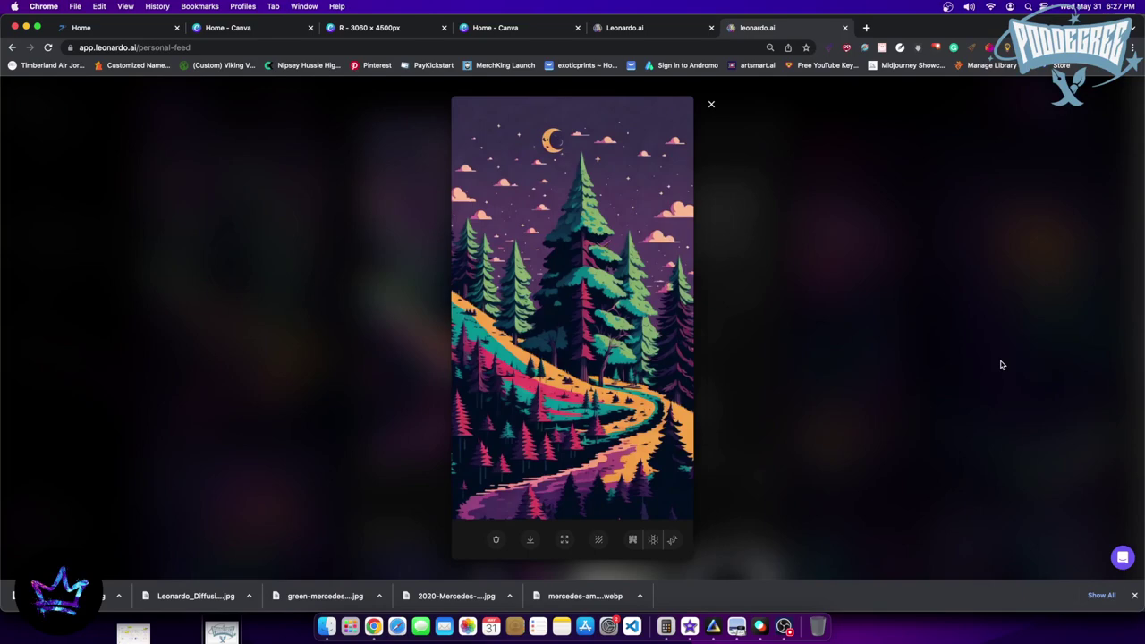
# Switch to the Canva design and scroll back to page 1, the RELENTLESS knight poster
pyautogui.click(405, 32)
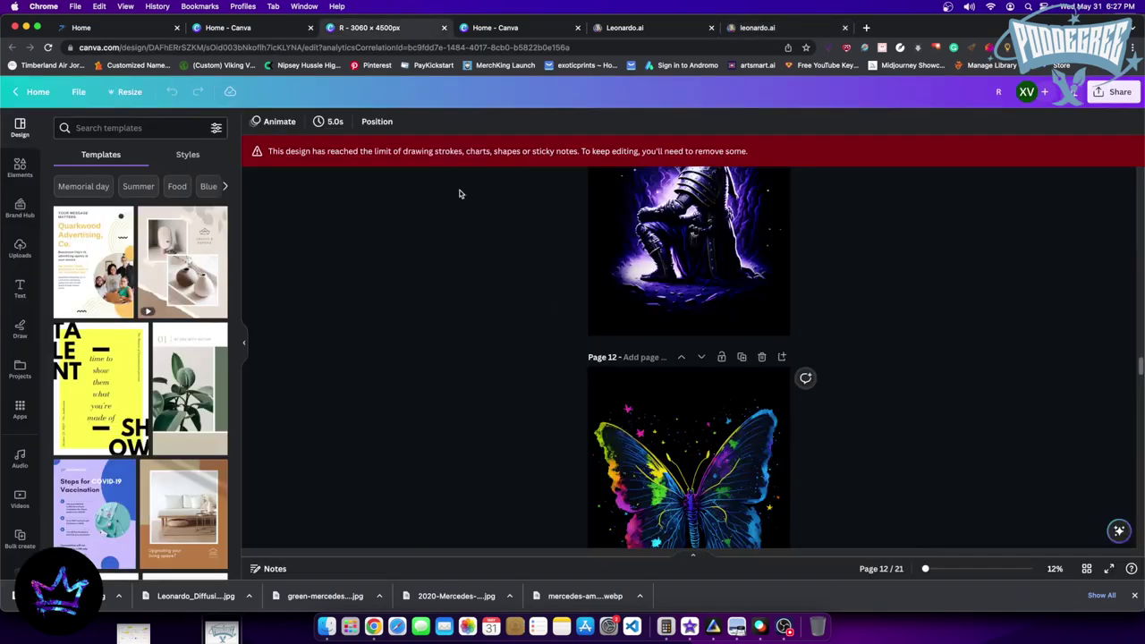
pyautogui.scroll(10, 615, 272)
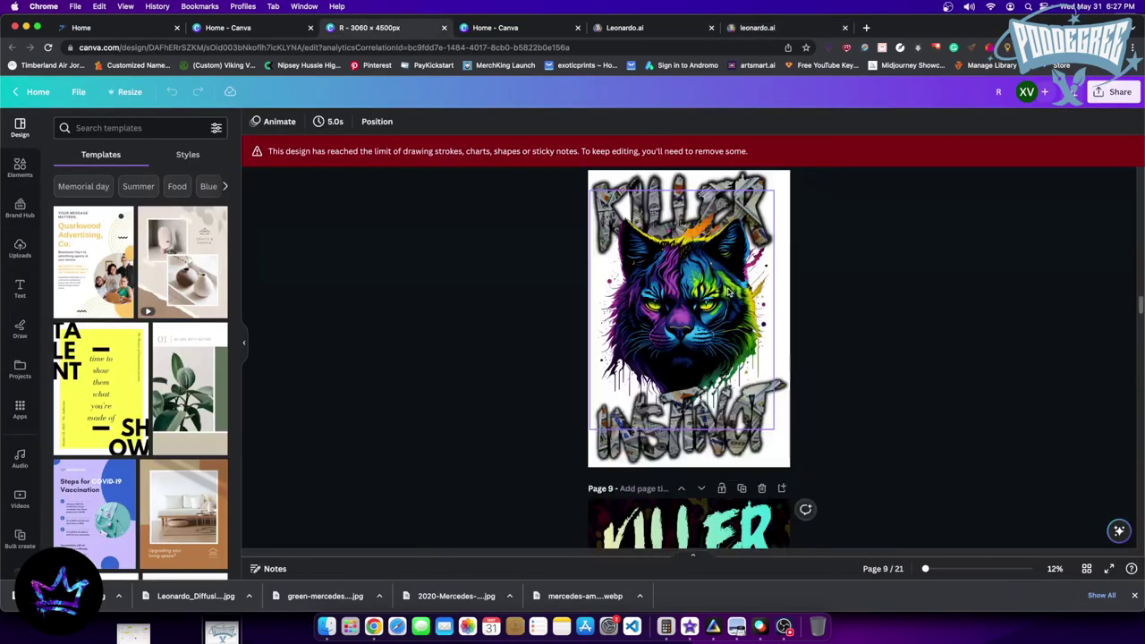
pyautogui.scroll(-5, 729, 290)
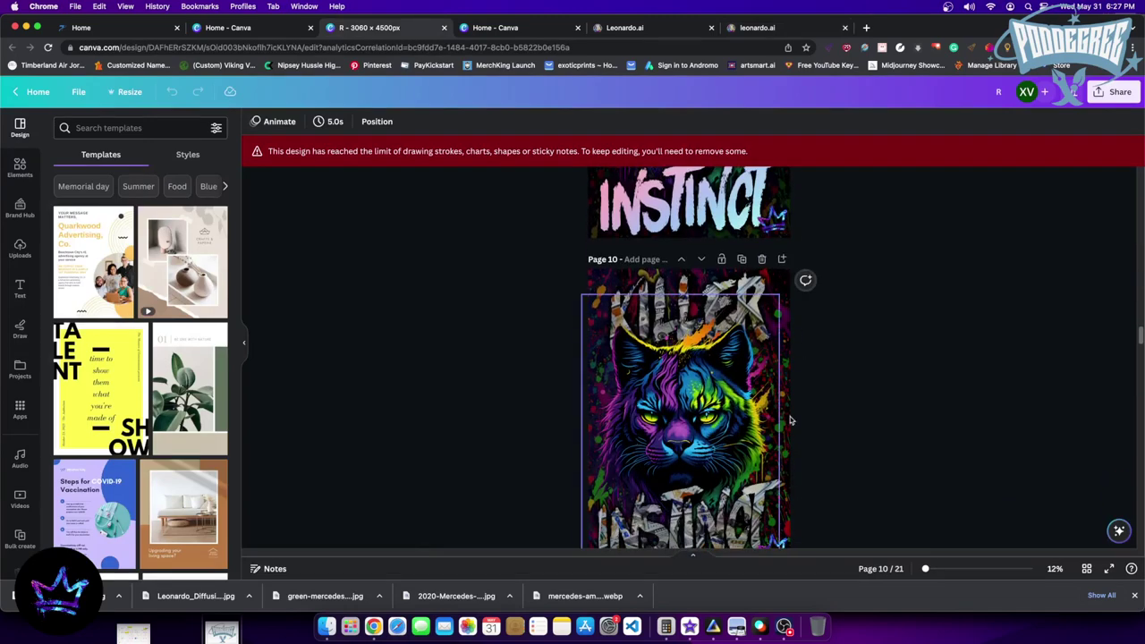
pyautogui.scroll(10, 746, 332)
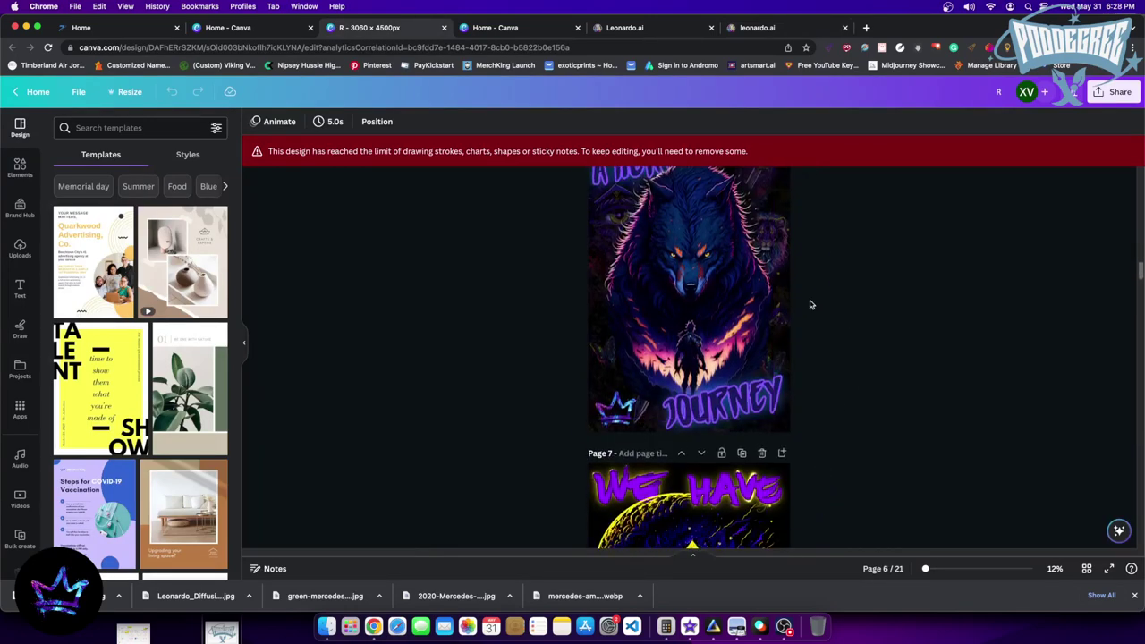
pyautogui.scroll(5, 798, 302)
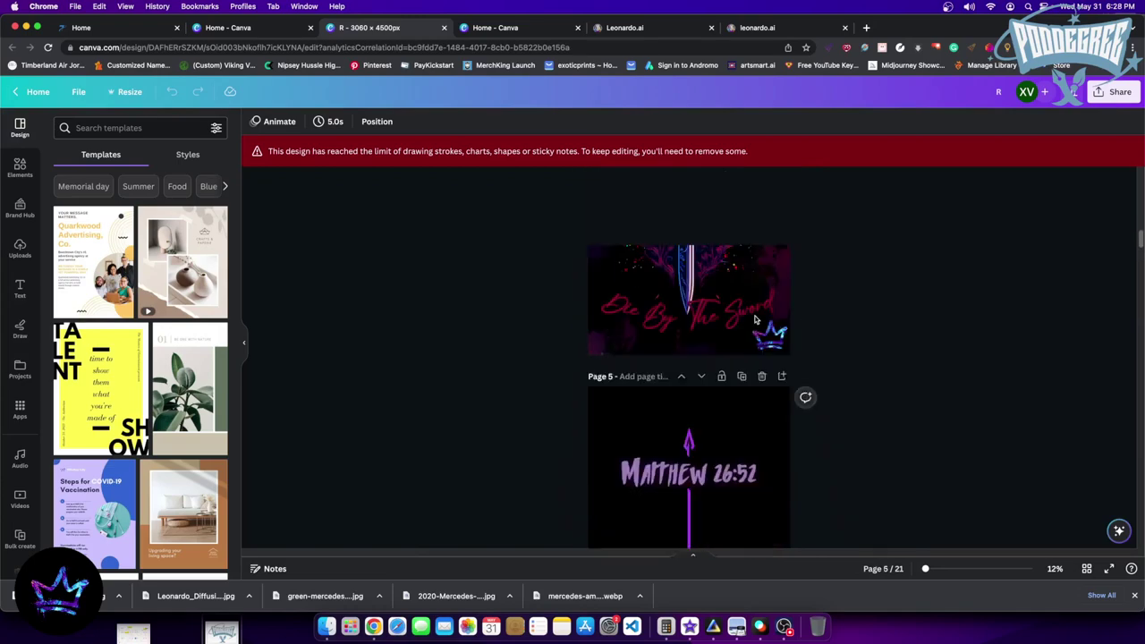
pyautogui.scroll(4, 776, 320)
pyautogui.scroll(-6, 633, 445)
pyautogui.scroll(8, 750, 357)
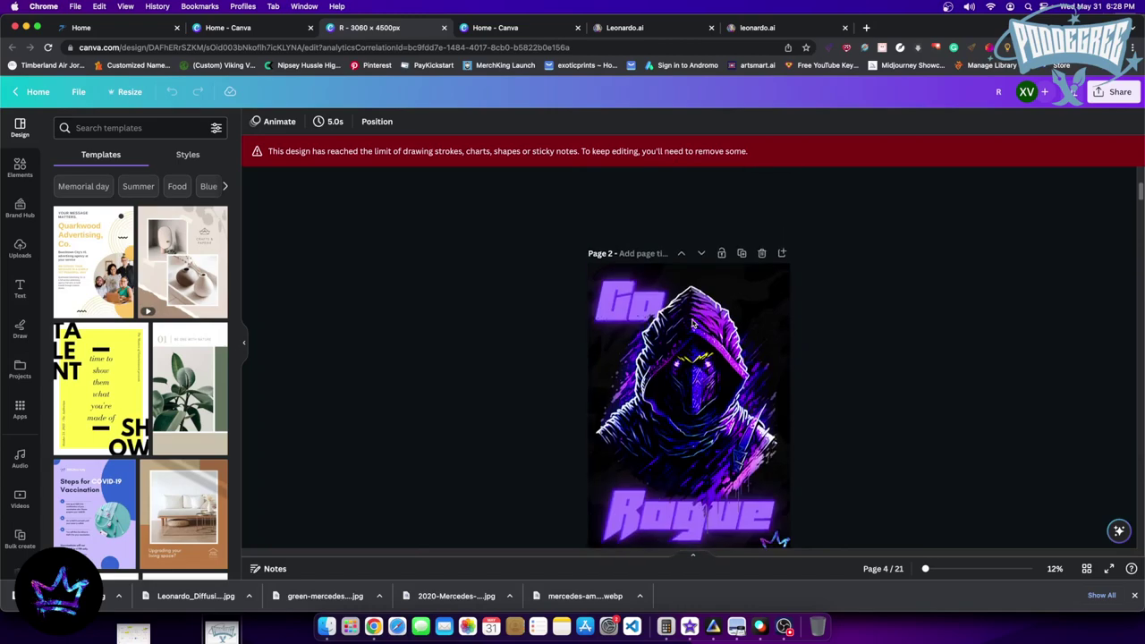
pyautogui.scroll(1, 695, 268)
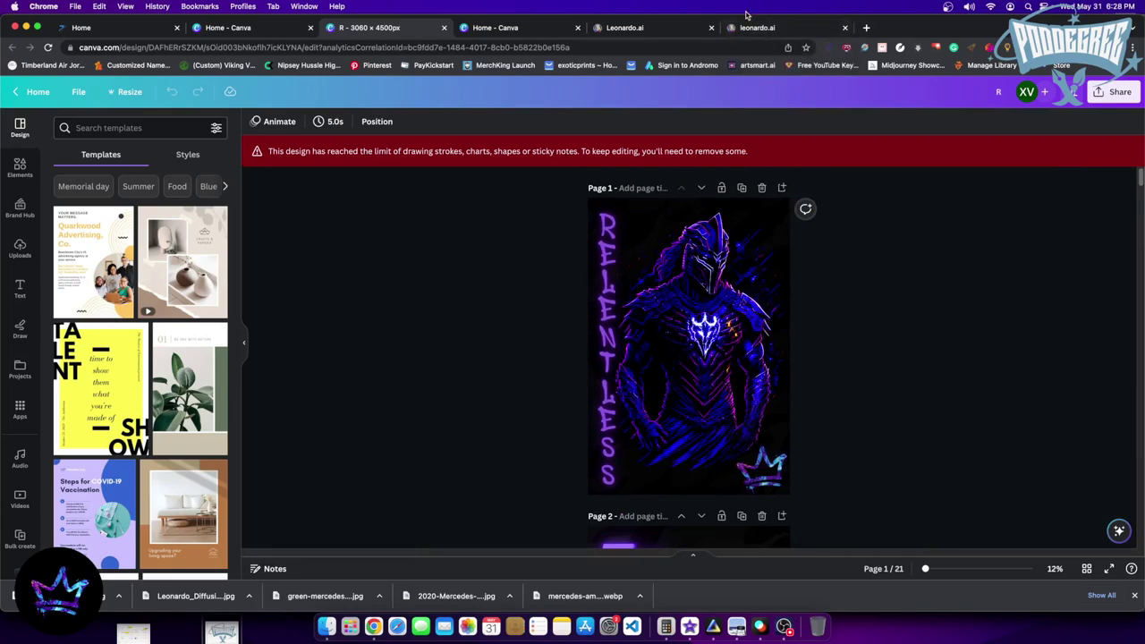
# Save the Leonardo.ai pine-forest image to disk and bring Luminar Neo to the front
pyautogui.click(768, 27)
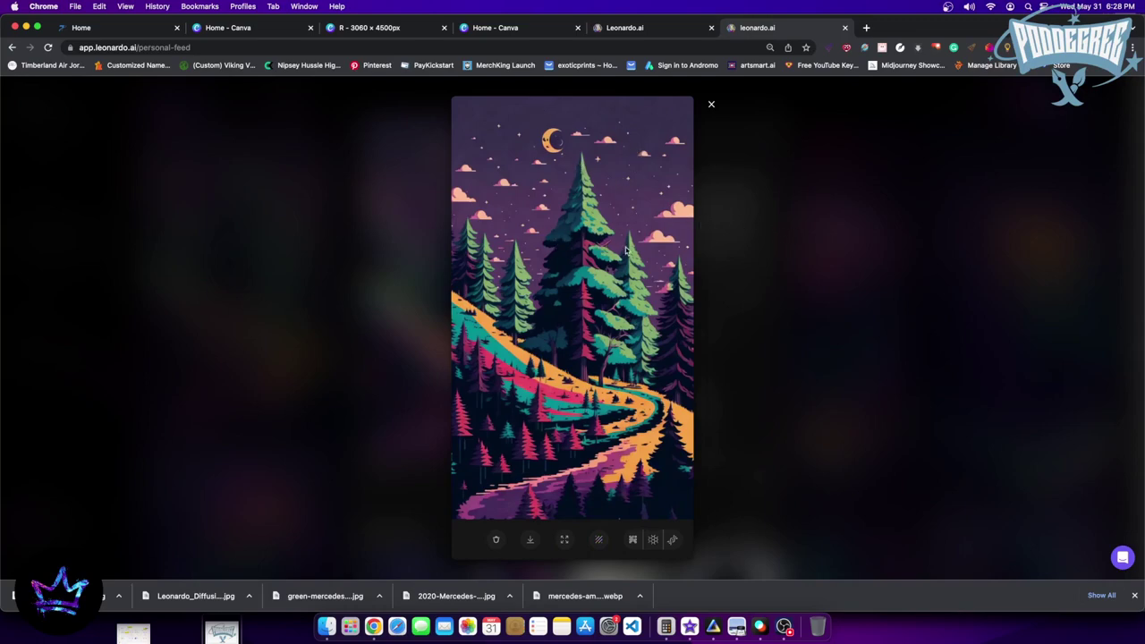
pyautogui.rightClick(554, 270)
pyautogui.click(595, 285)
pyautogui.click(767, 420)
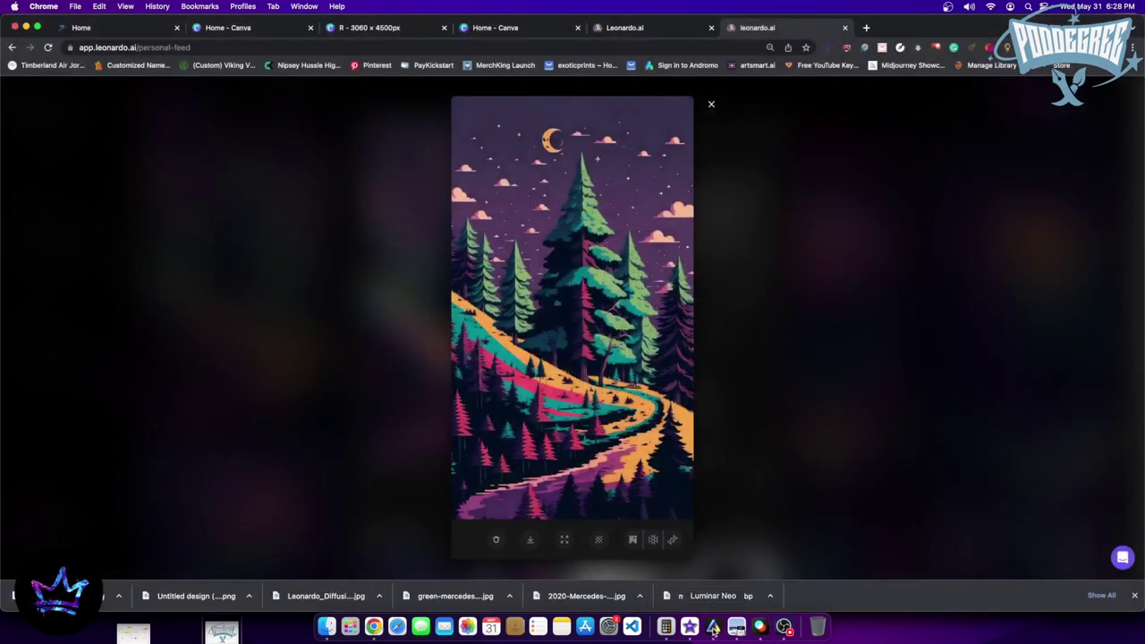
pyautogui.click(736, 629)
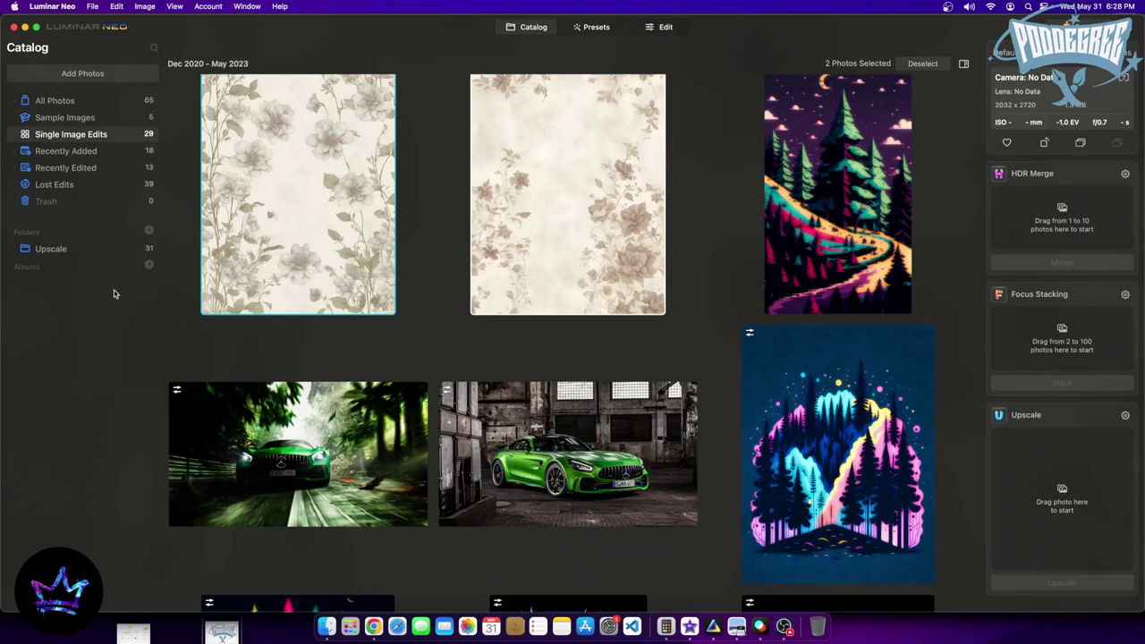
# Import the downloaded Leonardo jpg into the Luminar catalog and open the forest image alone
pyautogui.scroll(-1, 551, 344)
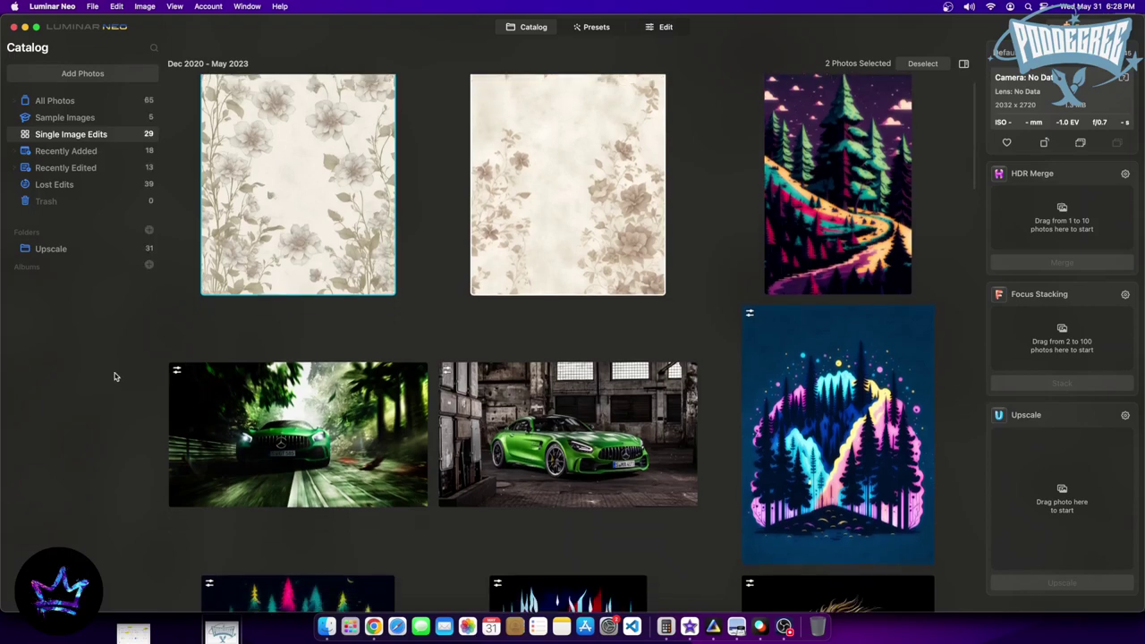
pyautogui.scroll(1, 298, 367)
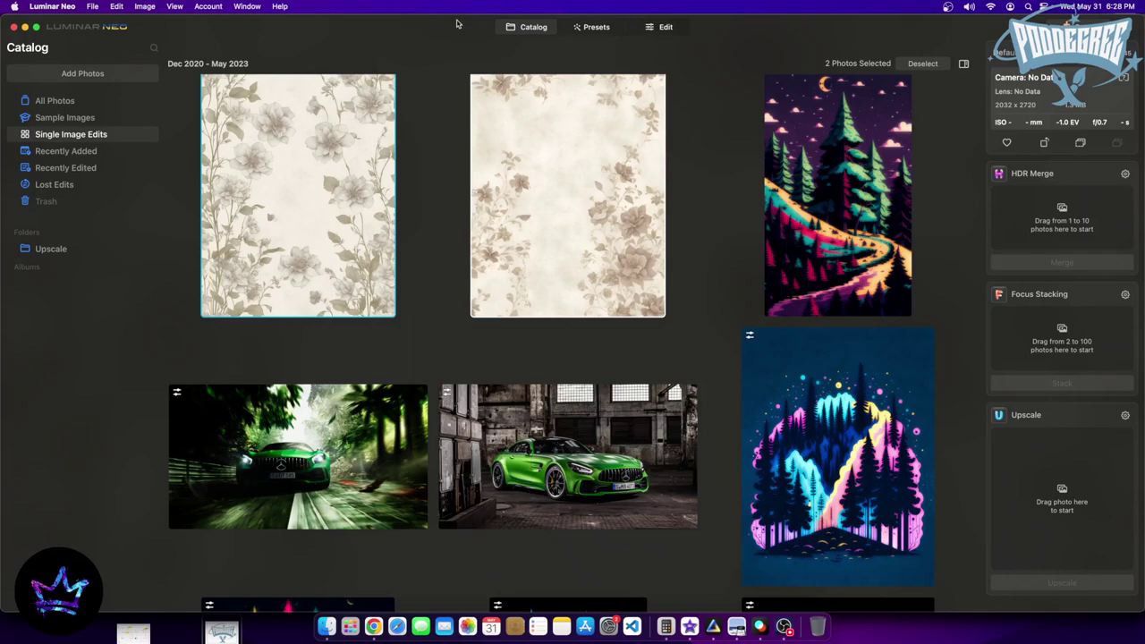
pyautogui.click(326, 626)
pyautogui.moveTo(512, 315); pyautogui.dragTo(483, 277)
pyautogui.click(42, 106)
pyautogui.click(50, 102)
pyautogui.click(325, 626)
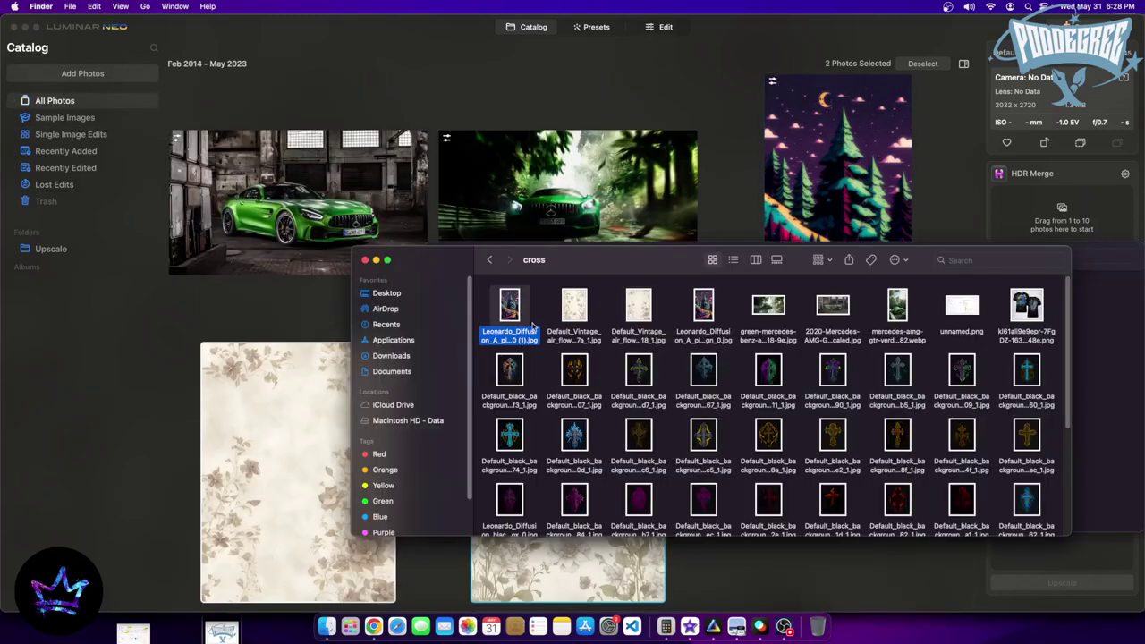
pyautogui.moveTo(524, 324); pyautogui.dragTo(866, 197)
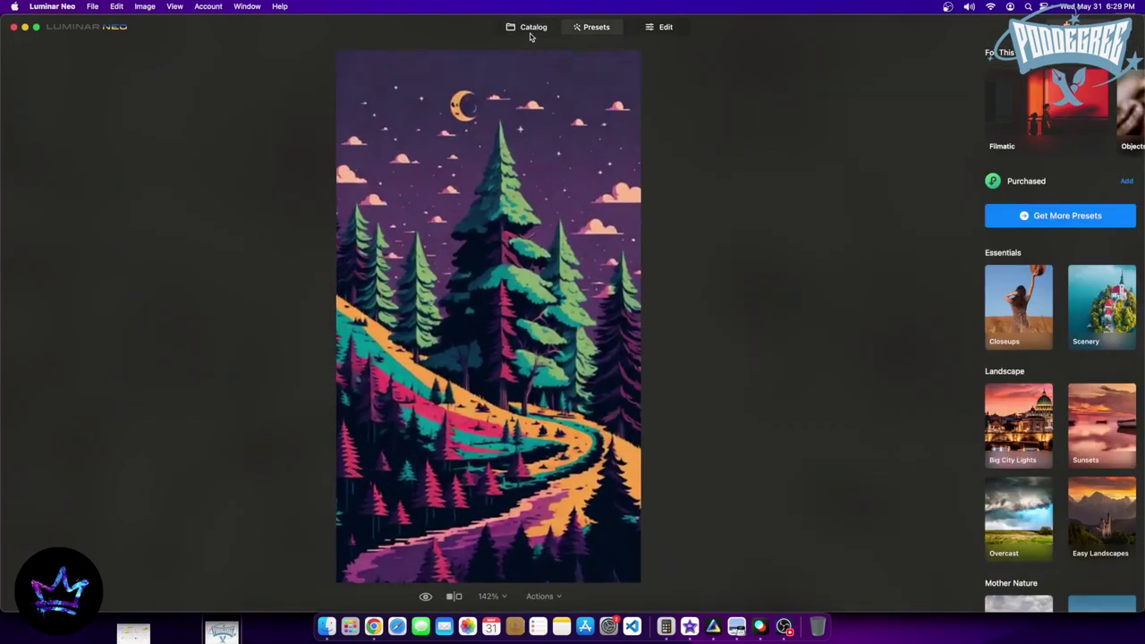
pyautogui.click(531, 33)
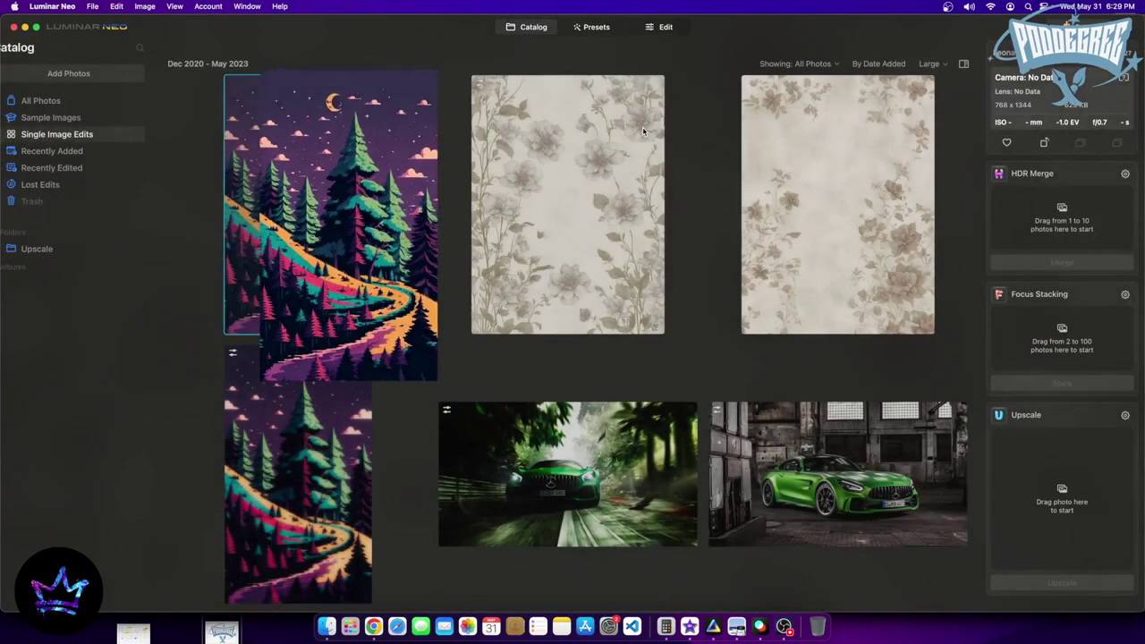
pyautogui.doubleClick(313, 249)
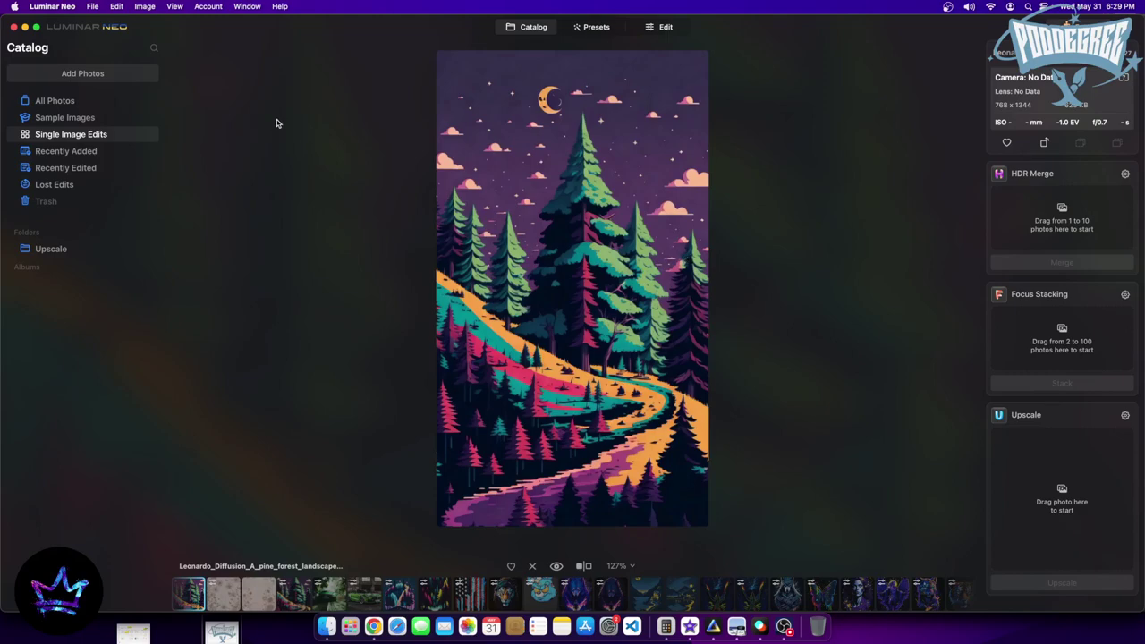
# Open the forest photo in Edit and apply the Mystical effect at Amount 100
pyautogui.click(662, 28)
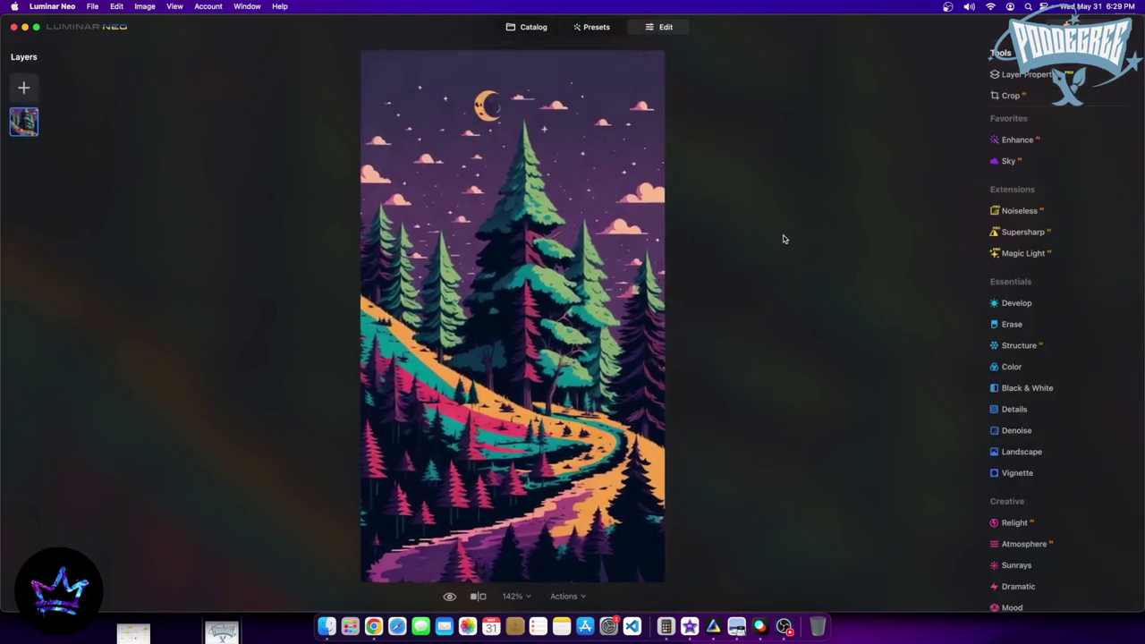
pyautogui.scroll(-3, 1045, 508)
pyautogui.scroll(-5, 1042, 523)
pyautogui.scroll(-1, 1033, 481)
pyautogui.click(1014, 466)
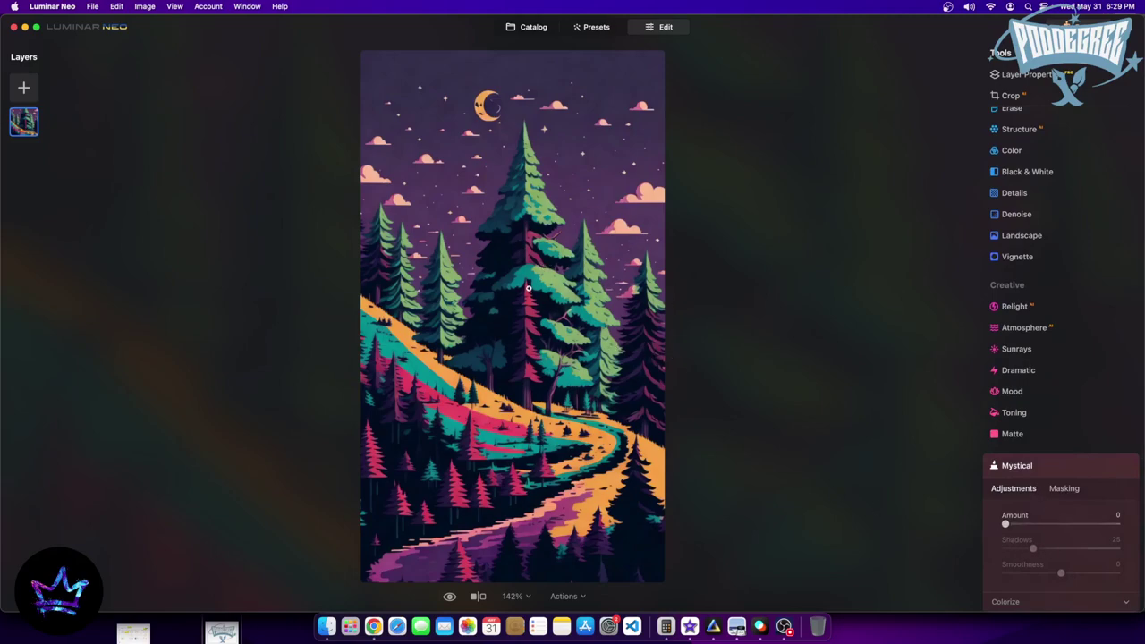
pyautogui.scroll(5, 527, 284)
pyautogui.scroll(-3, 660, 327)
pyautogui.scroll(-5, 689, 382)
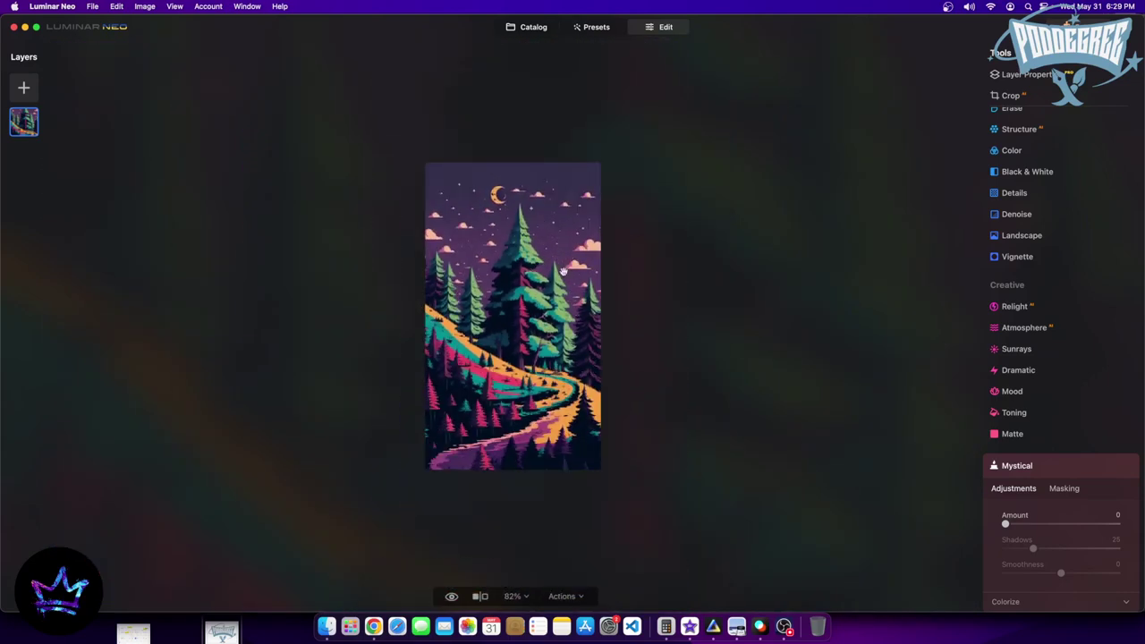
pyautogui.scroll(2, 574, 277)
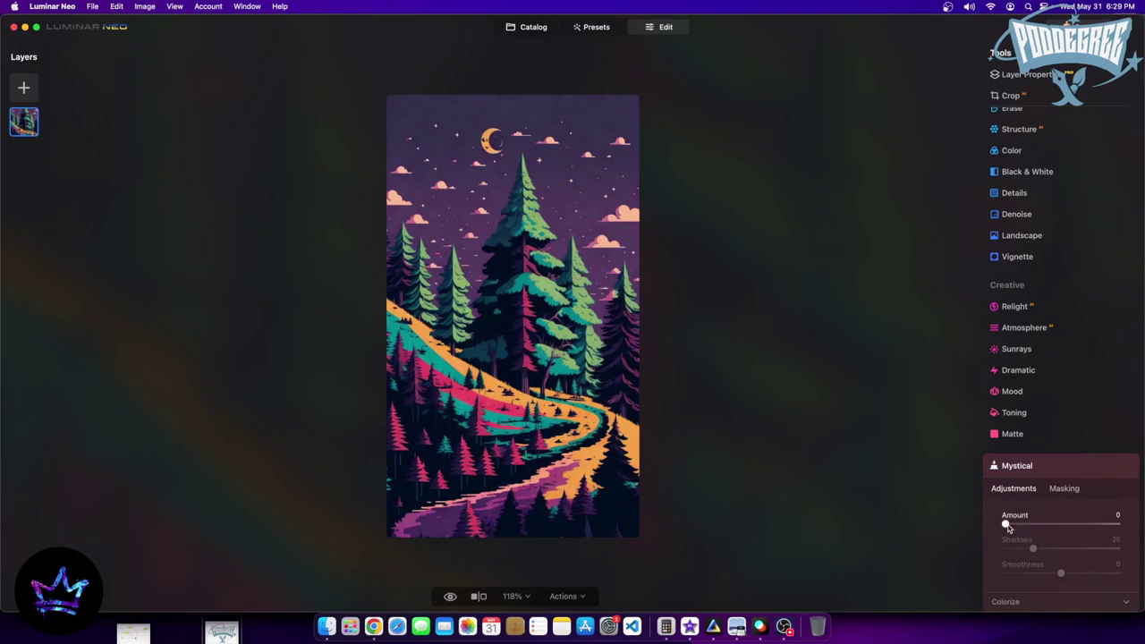
pyautogui.moveTo(1007, 526); pyautogui.dragTo(1142, 540)
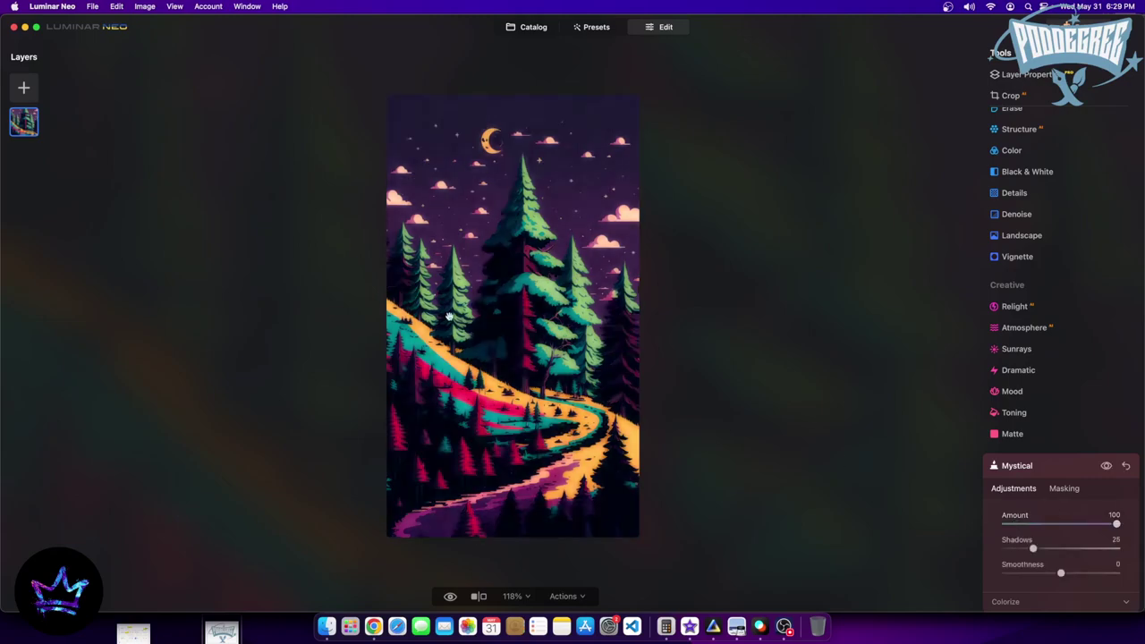
# Compare Mystical at Amount 0, restore it to 100 with Cmd+Z, and zoom in to check
pyautogui.scroll(3, 508, 296)
pyautogui.scroll(-4, 553, 282)
pyautogui.scroll(4, 553, 282)
pyautogui.scroll(-5, 554, 282)
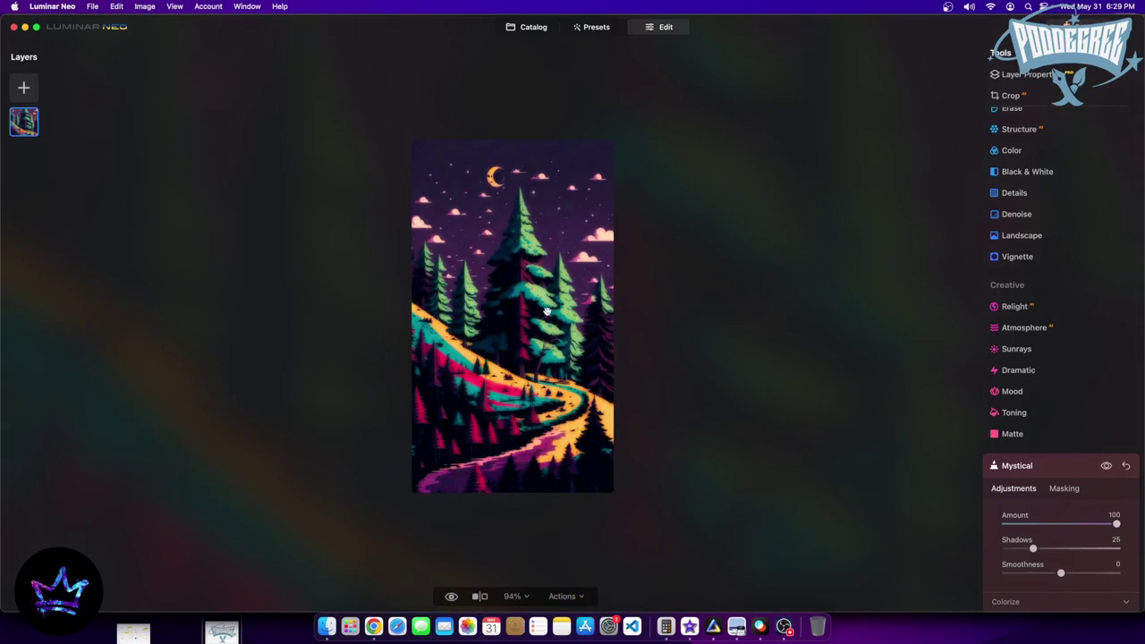
pyautogui.moveTo(1115, 525); pyautogui.dragTo(932, 525)
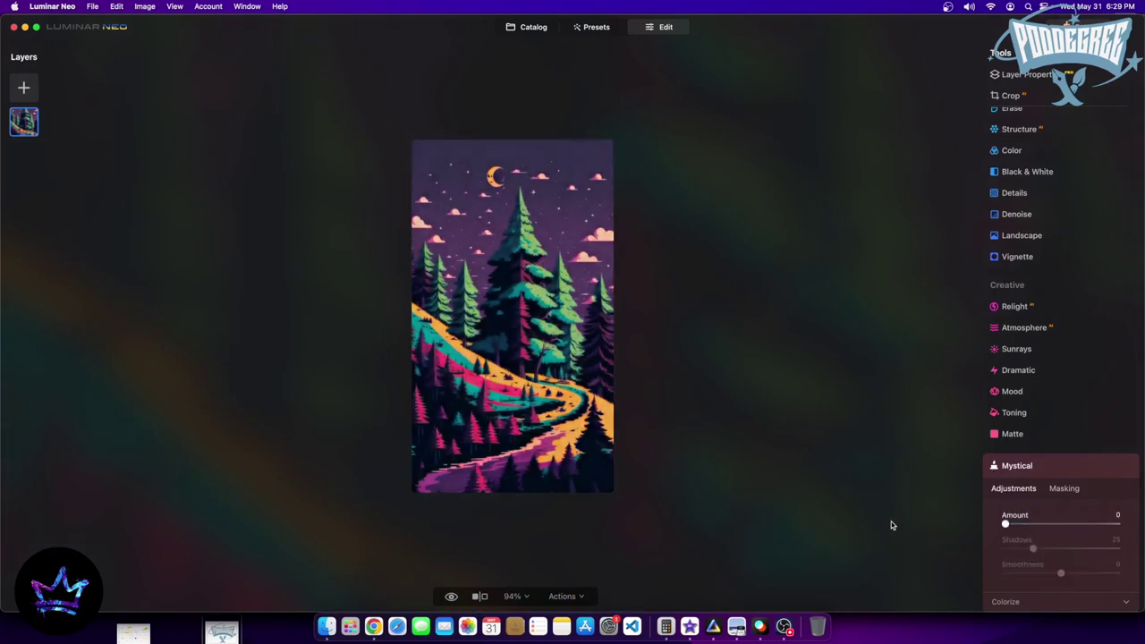
pyautogui.moveTo(1005, 525)
pyautogui.mouseDown()
pyautogui.moveTo(1132, 524)
pyautogui.moveTo(1001, 525)
pyautogui.mouseUp()
pyautogui.press('super+z')
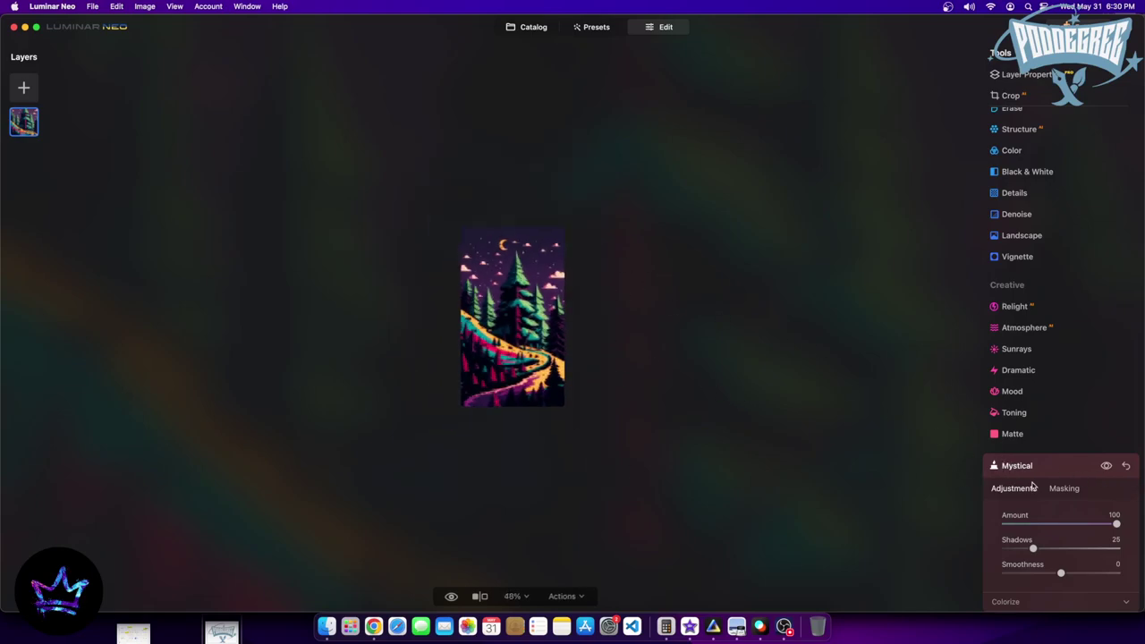
pyautogui.press('super+equal')
# Add a Glow effect and set its type to Glow
pyautogui.scroll(-3, 1011, 483)
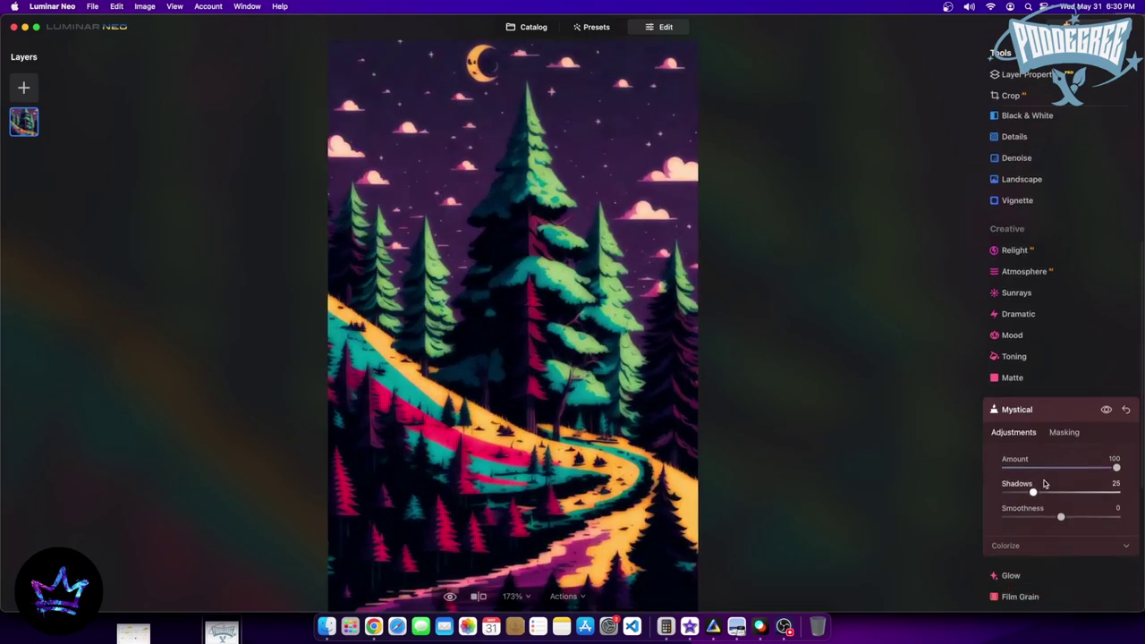
pyautogui.click(1010, 556)
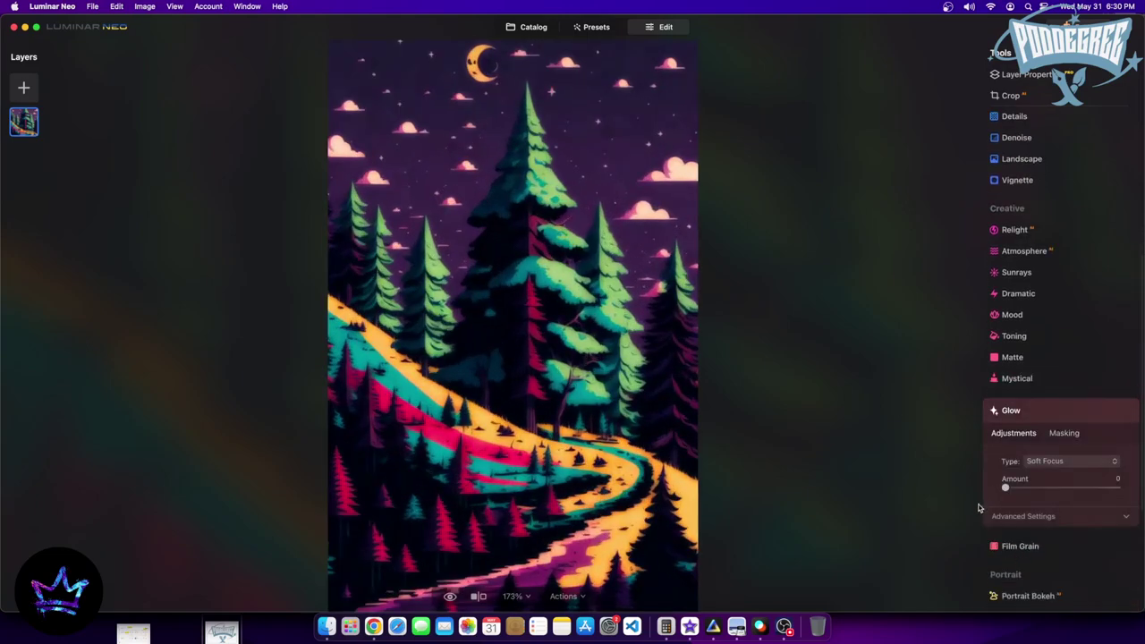
pyautogui.press('super+minus')
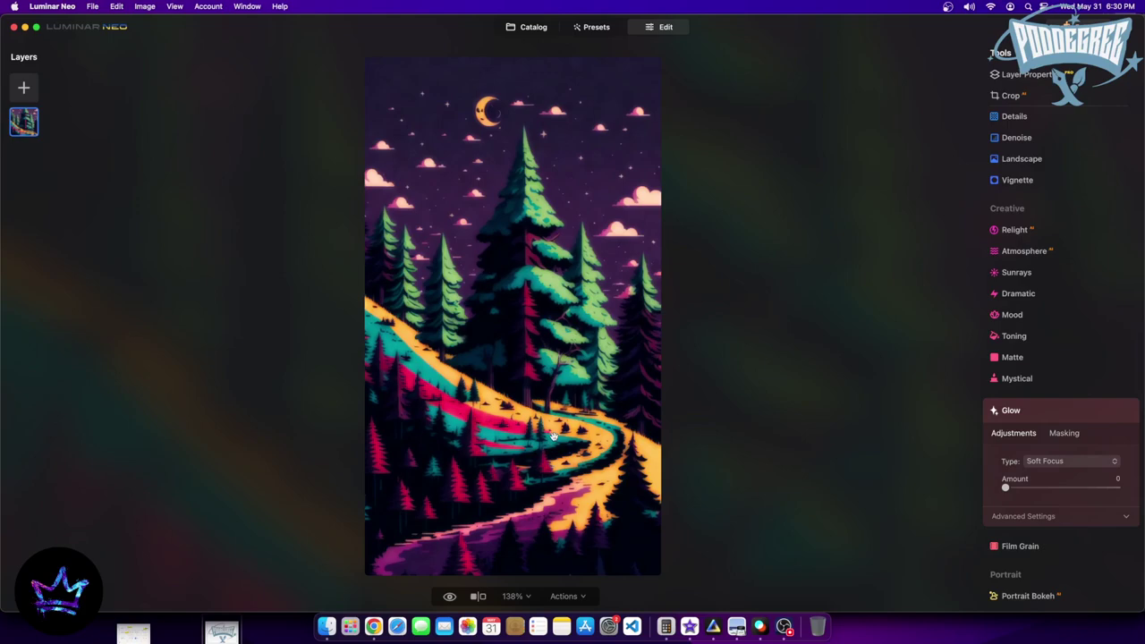
pyautogui.click(1058, 461)
pyautogui.click(1048, 490)
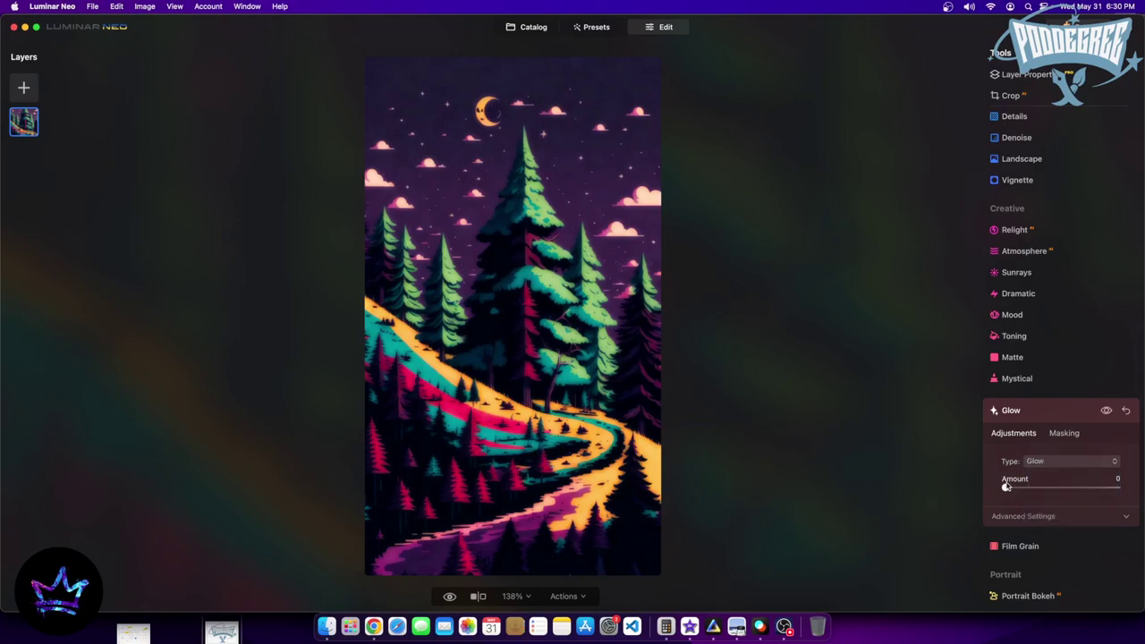
pyautogui.moveTo(1006, 488); pyautogui.dragTo(965, 480)
# Test glow strengths from 0 to 100 while zoomed in, then settle Amount at 29
pyautogui.press('super+equal')
pyautogui.scroll(1, 626, 268)
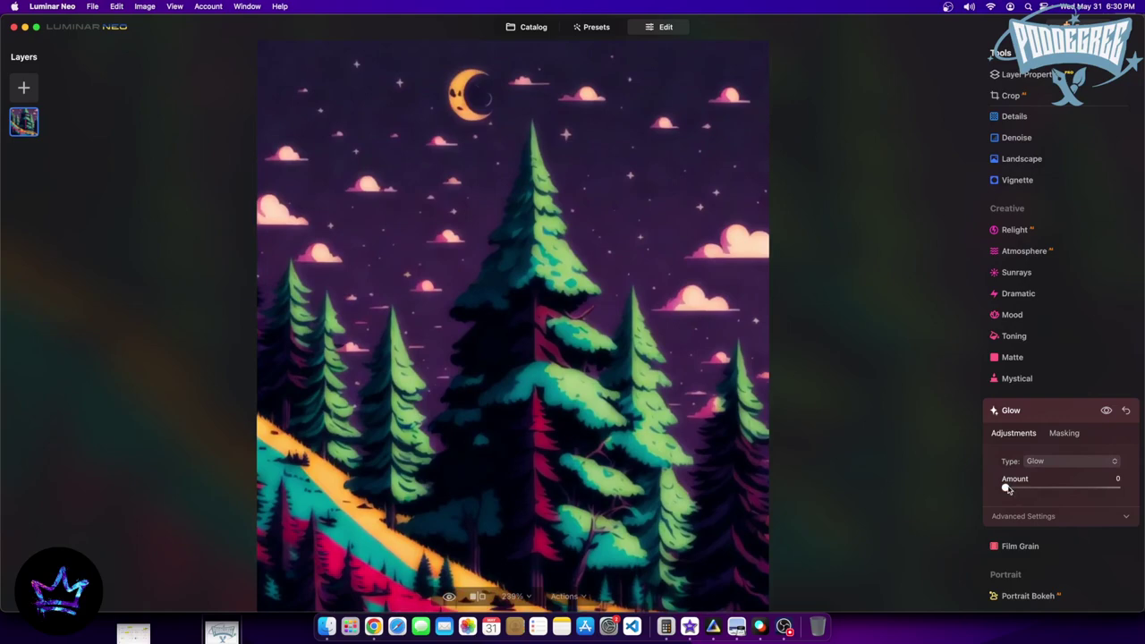
pyautogui.moveTo(1007, 489); pyautogui.dragTo(1115, 488)
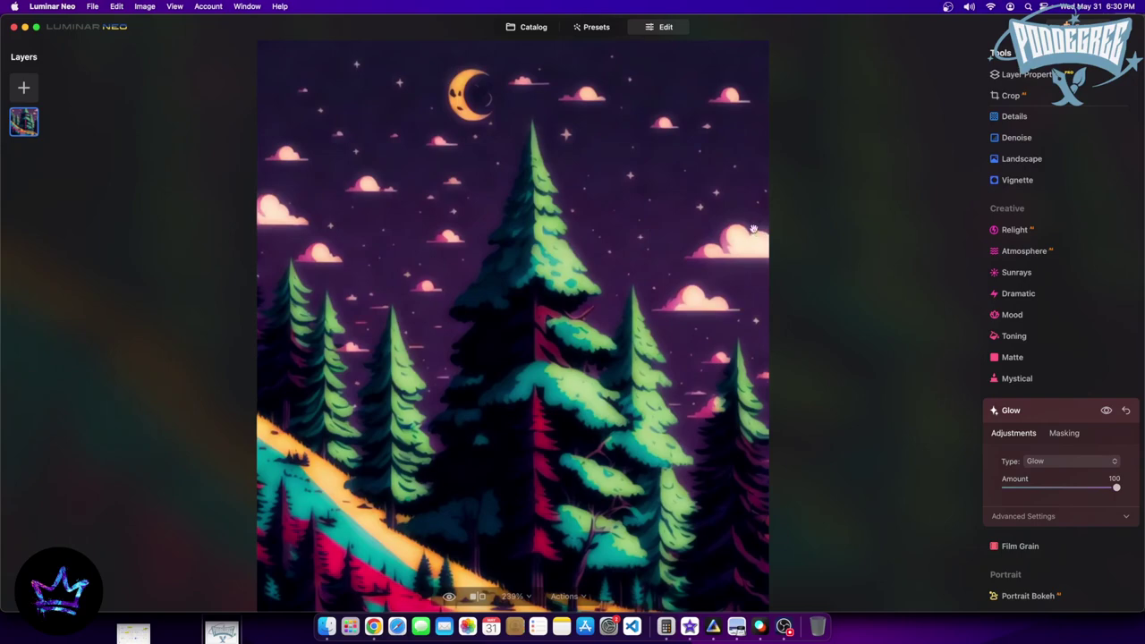
pyautogui.moveTo(1115, 488); pyautogui.dragTo(853, 474)
pyautogui.press('super+0')
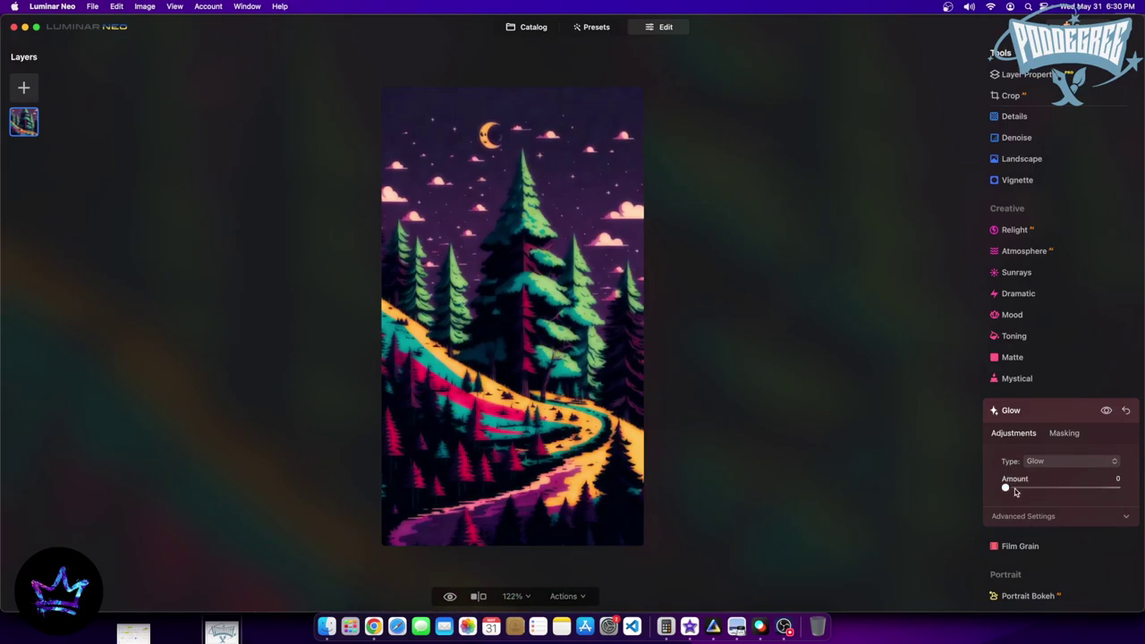
pyautogui.moveTo(1014, 488); pyautogui.dragTo(1043, 487)
# Preview Film Grain at full strength, then leave its Amount at 0 so the image stays grain-free
pyautogui.click(1019, 545)
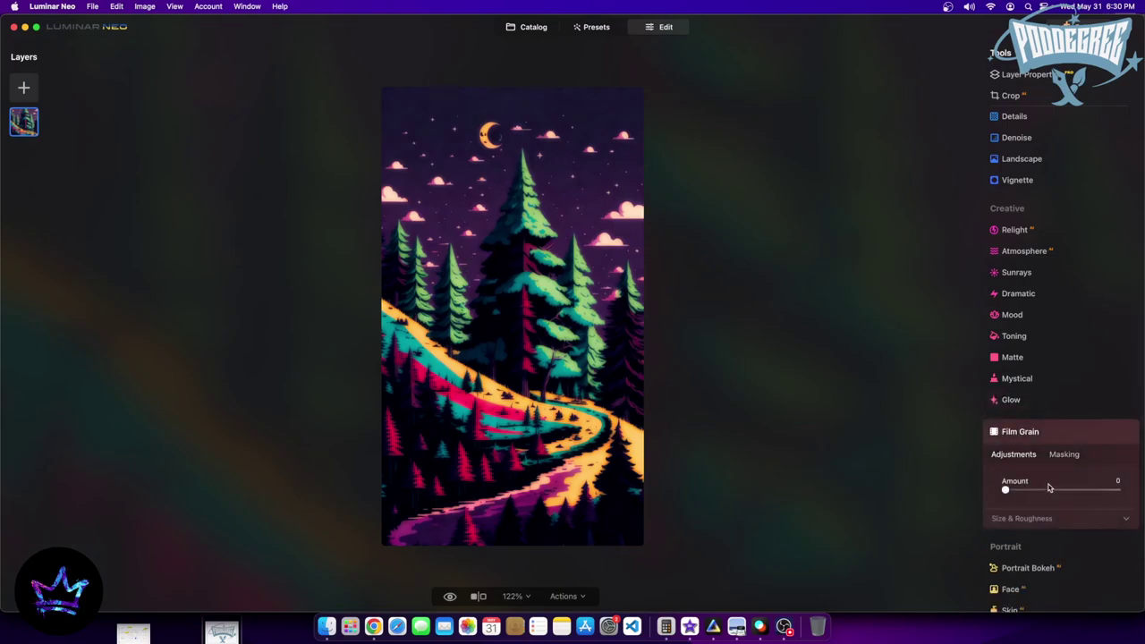
pyautogui.moveTo(1005, 490)
pyautogui.mouseDown()
pyautogui.moveTo(1122, 494)
pyautogui.moveTo(1005, 492)
pyautogui.mouseUp()
pyautogui.moveTo(1015, 494); pyautogui.dragTo(1115, 487)
pyautogui.moveTo(1114, 490); pyautogui.dragTo(748, 462)
pyautogui.scroll(-2, 1042, 510)
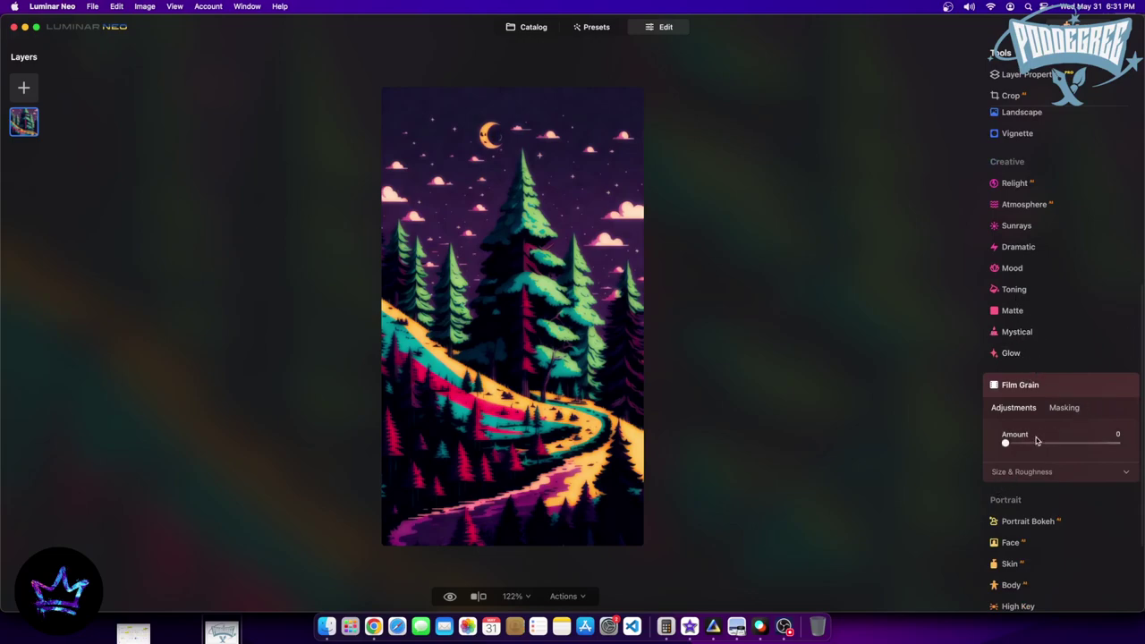
pyautogui.scroll(1, 1036, 409)
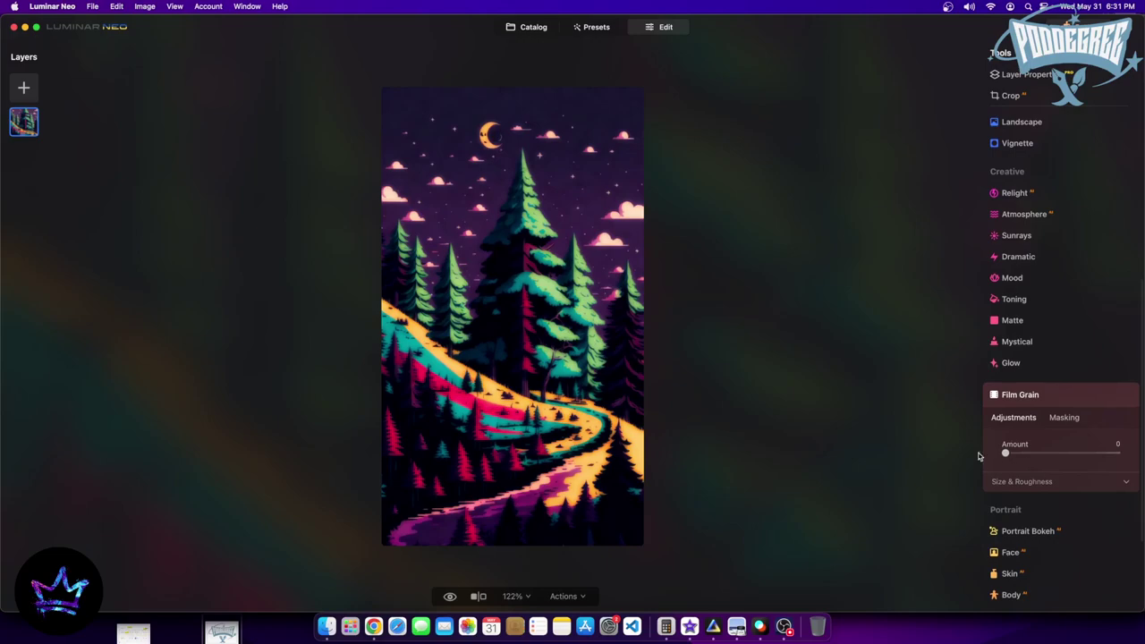
pyautogui.scroll(2, 458, 448)
pyautogui.scroll(-3, 459, 448)
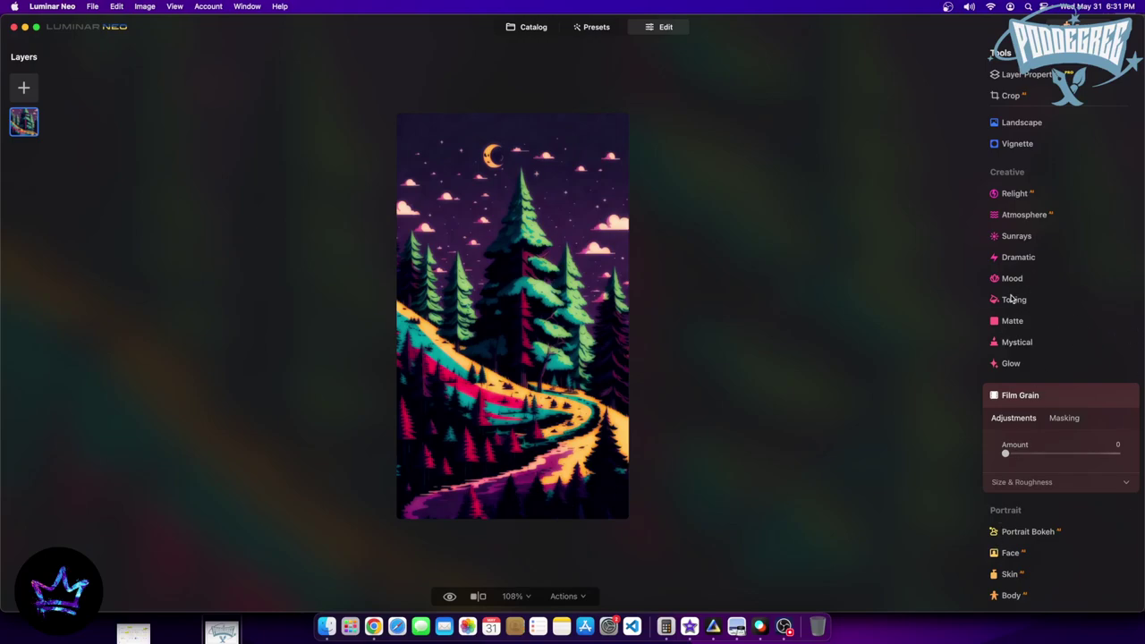
# Add a vignette, testing -100, then settle on Amount -61 and Size 85
pyautogui.click(1013, 145)
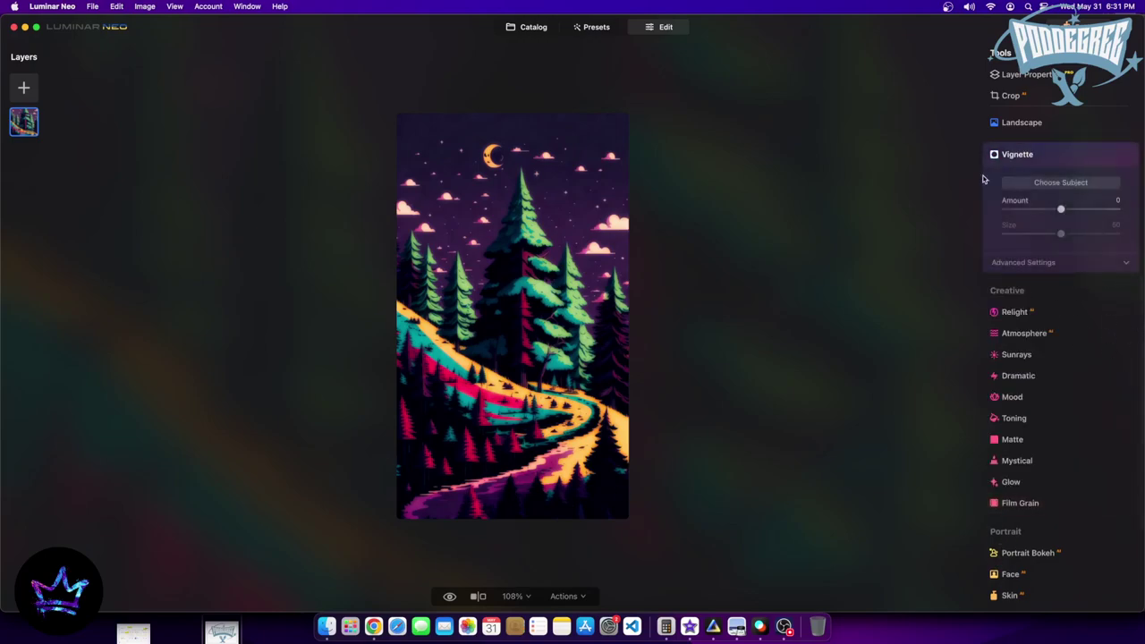
pyautogui.moveTo(1061, 212); pyautogui.dragTo(936, 212)
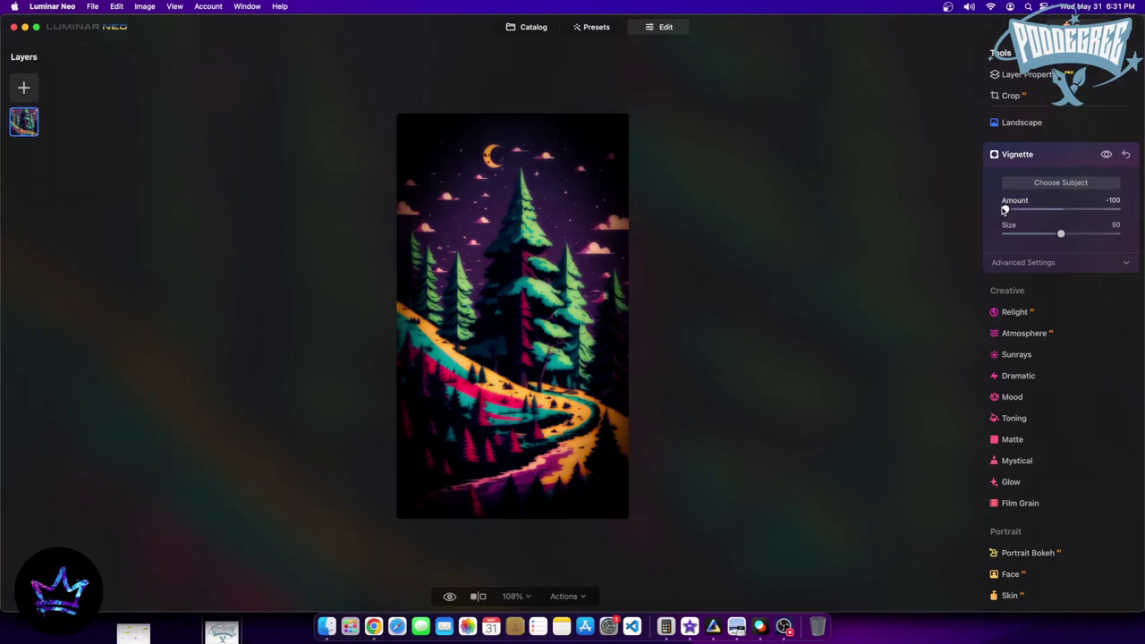
pyautogui.moveTo(1004, 209); pyautogui.dragTo(776, 211)
pyautogui.moveTo(1062, 235); pyautogui.dragTo(1119, 239)
pyautogui.moveTo(1005, 209); pyautogui.dragTo(1029, 214)
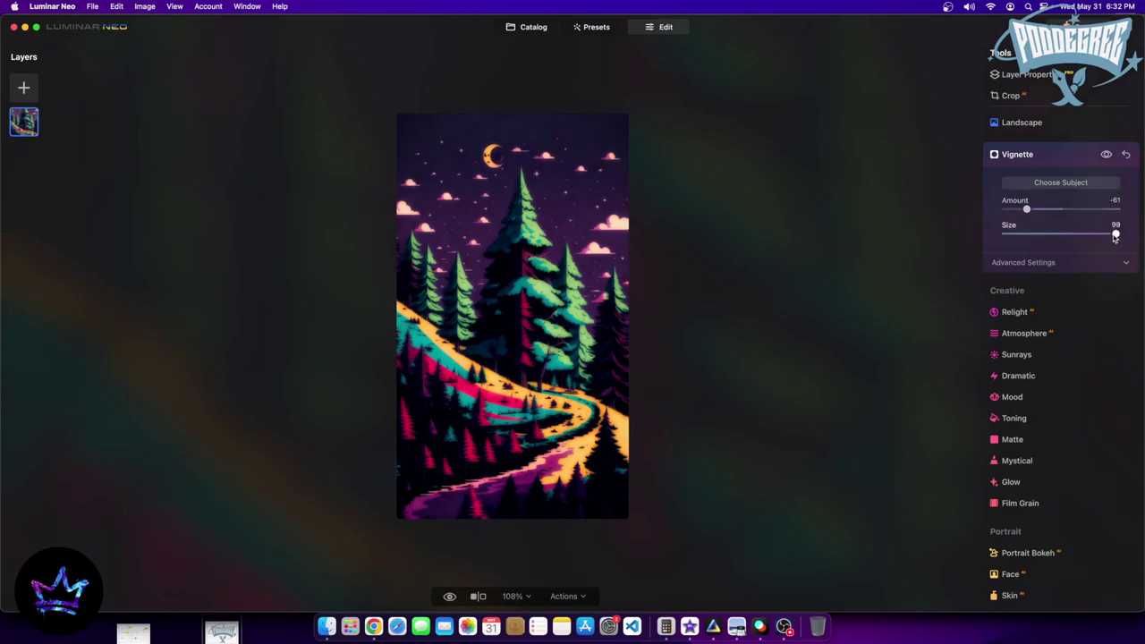
pyautogui.moveTo(1108, 234); pyautogui.dragTo(1100, 233)
# Set Develop Light Smart Contrast to 33 with Exposure 0.37 and Shadows 0, checking before/after
pyautogui.scroll(-5, 1040, 524)
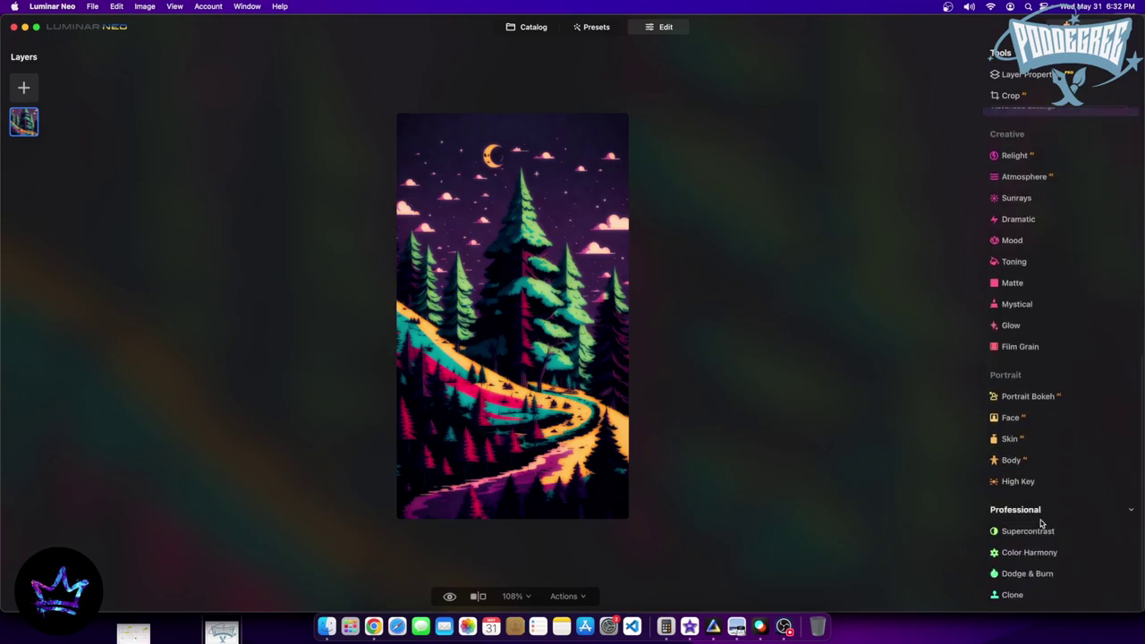
pyautogui.scroll(4, 1099, 308)
pyautogui.scroll(5, 1098, 308)
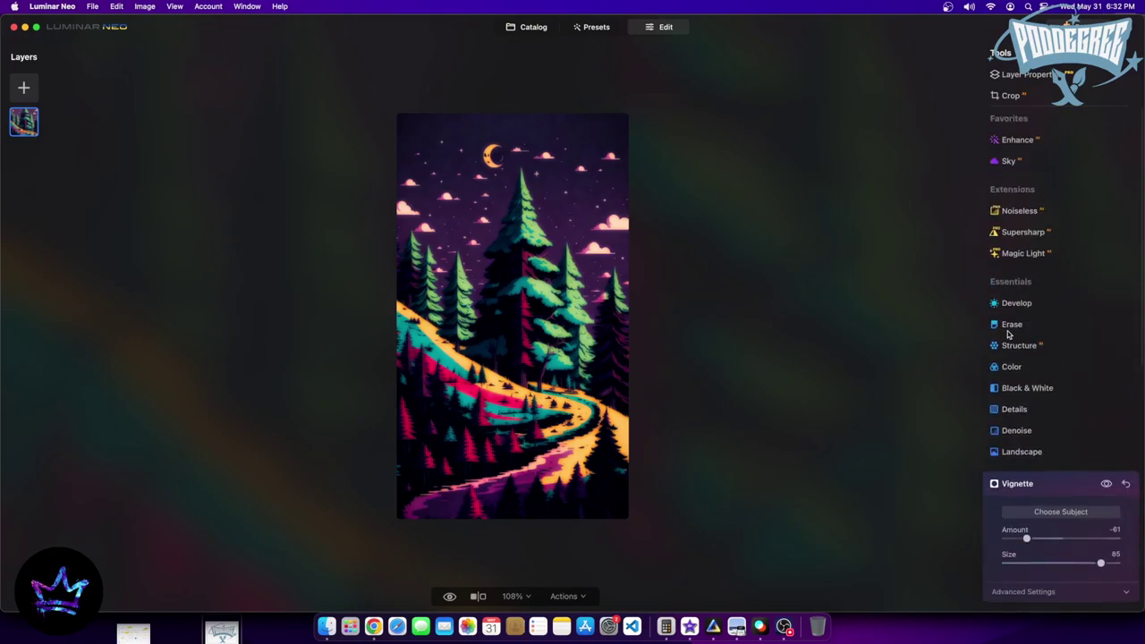
pyautogui.click(1014, 304)
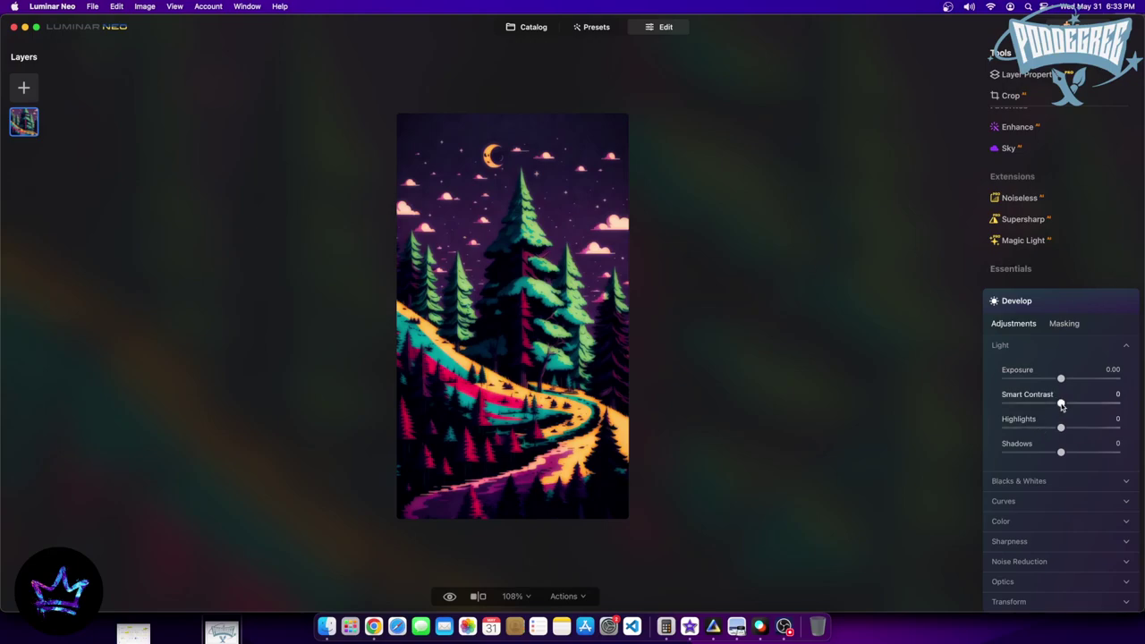
pyautogui.moveTo(1061, 405)
pyautogui.mouseDown()
pyautogui.moveTo(1090, 405)
pyautogui.moveTo(1069, 405)
pyautogui.mouseUp()
pyautogui.moveTo(1070, 405); pyautogui.dragTo(1087, 405)
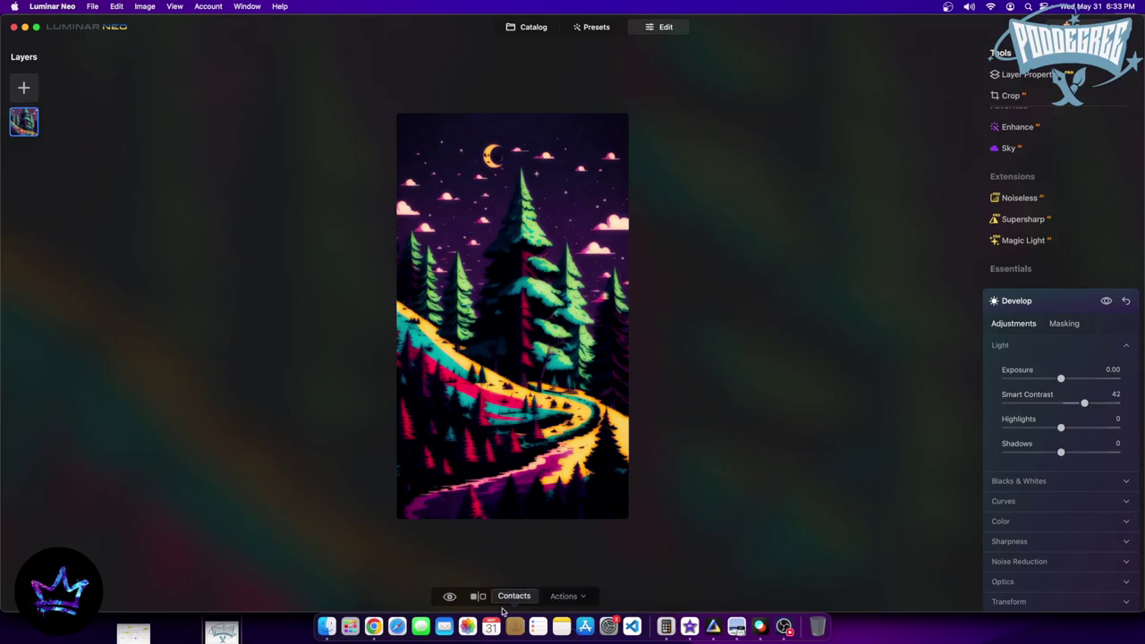
pyautogui.click(449, 596)
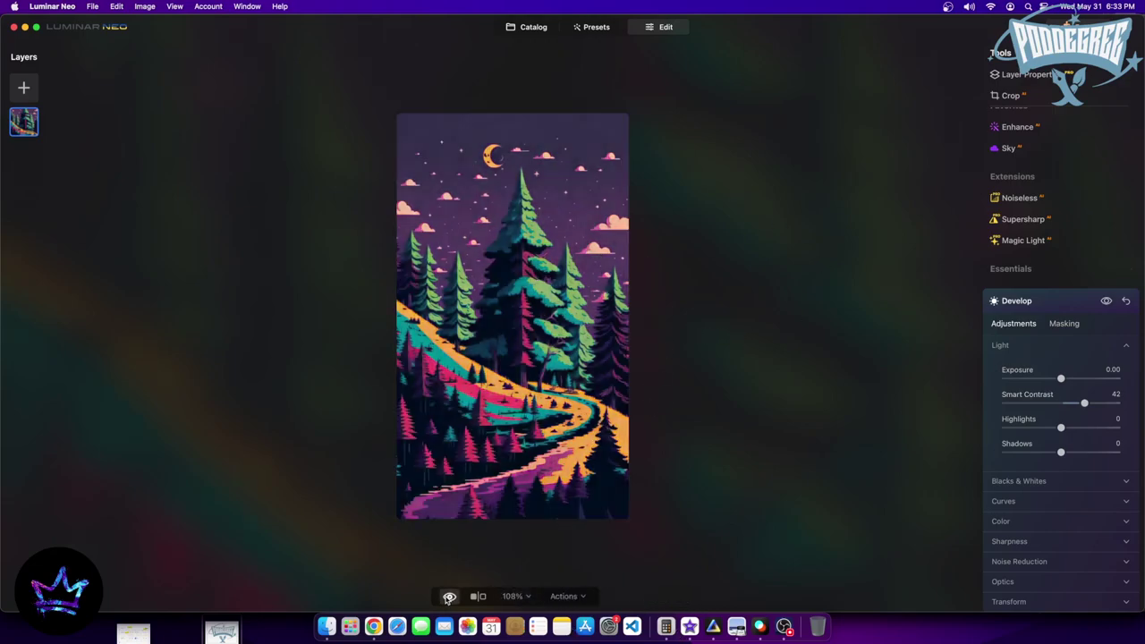
pyautogui.click(449, 596)
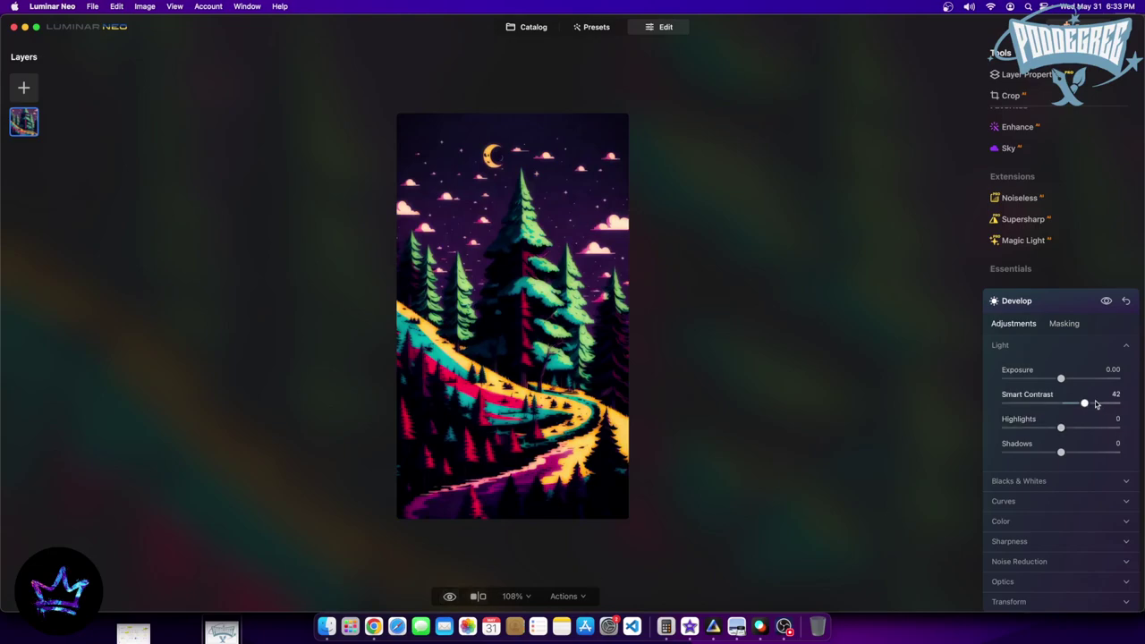
pyautogui.moveTo(1084, 403); pyautogui.dragTo(1064, 381)
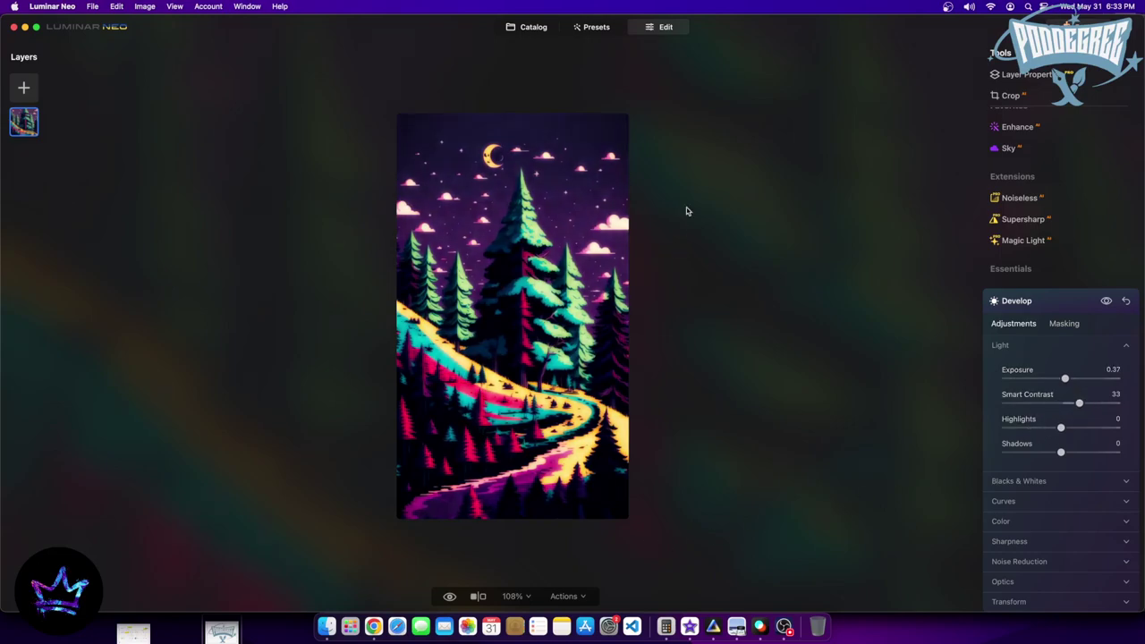
pyautogui.scroll(-5, 1029, 468)
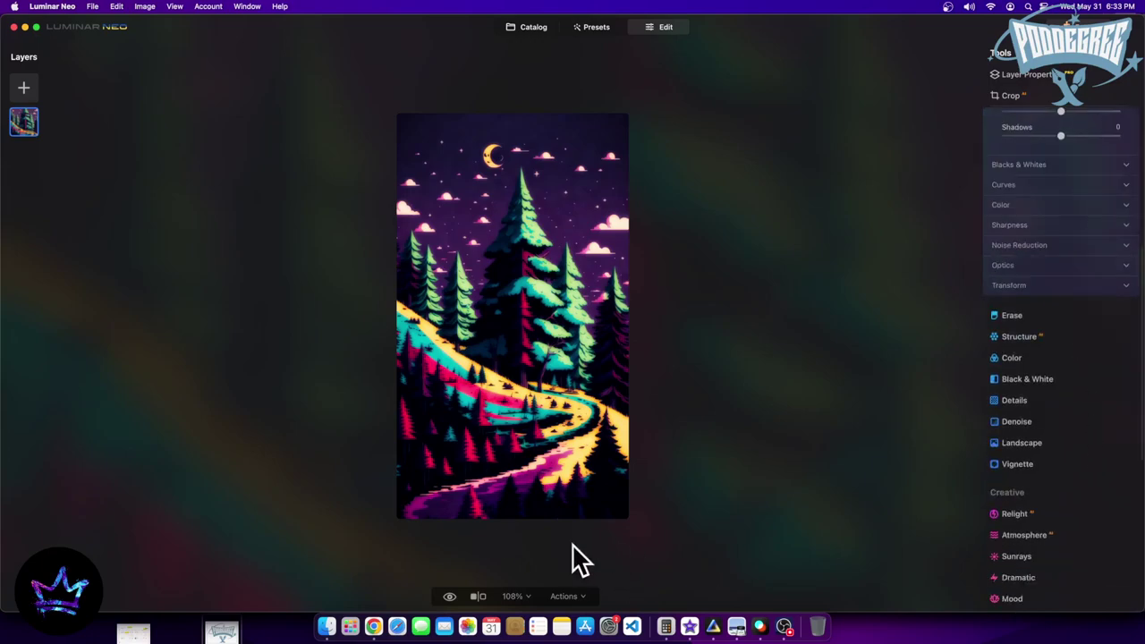
# Set Color Saturation to 21 and Vibrance to 16, comparing against the original
pyautogui.click(449, 596)
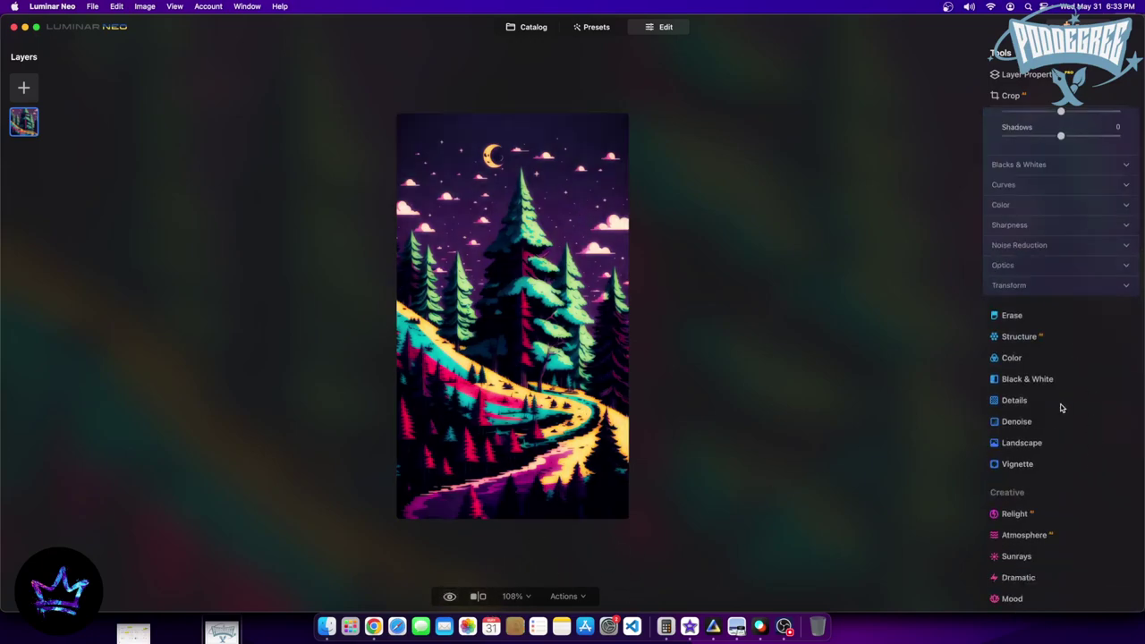
pyautogui.scroll(-1, 1060, 407)
pyautogui.click(1009, 356)
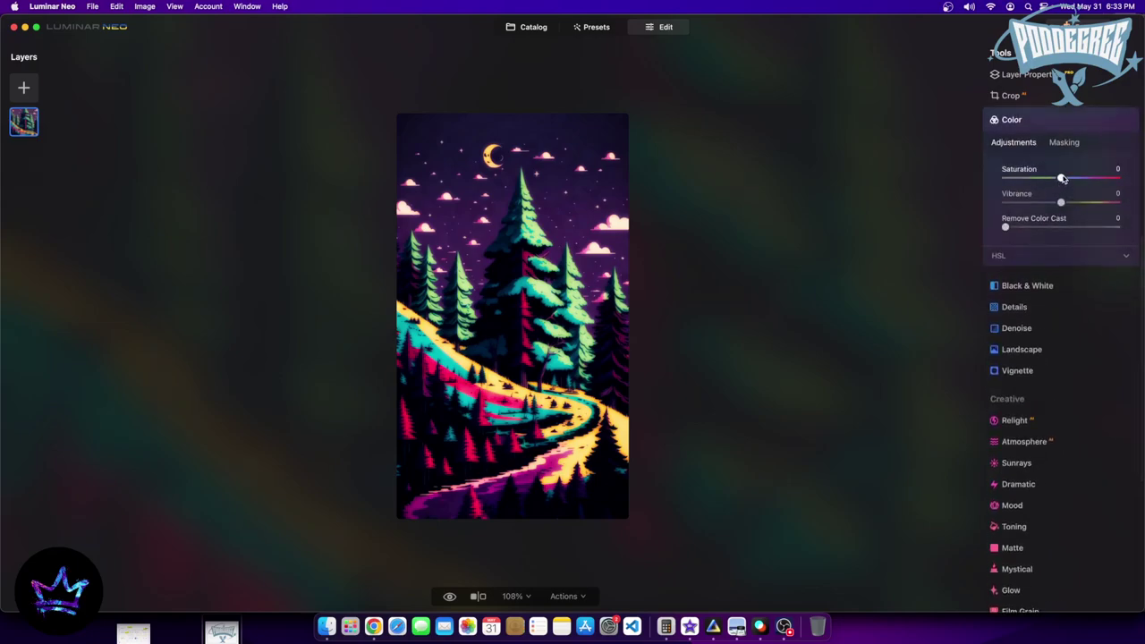
pyautogui.moveTo(1061, 178); pyautogui.dragTo(1121, 179)
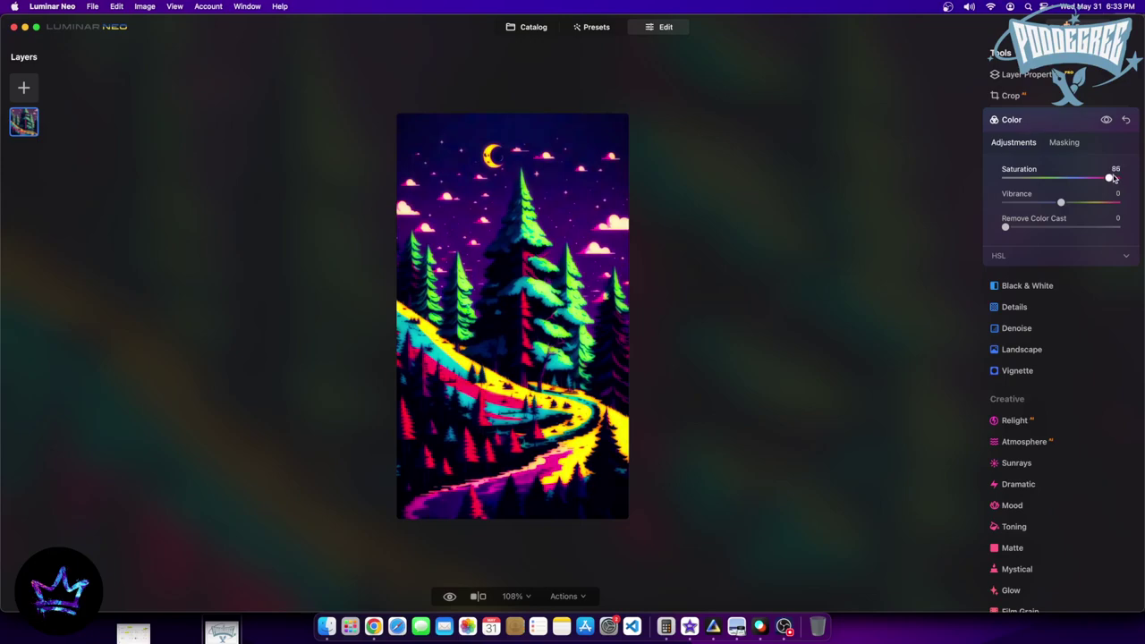
pyautogui.moveTo(1112, 178); pyautogui.dragTo(1082, 177)
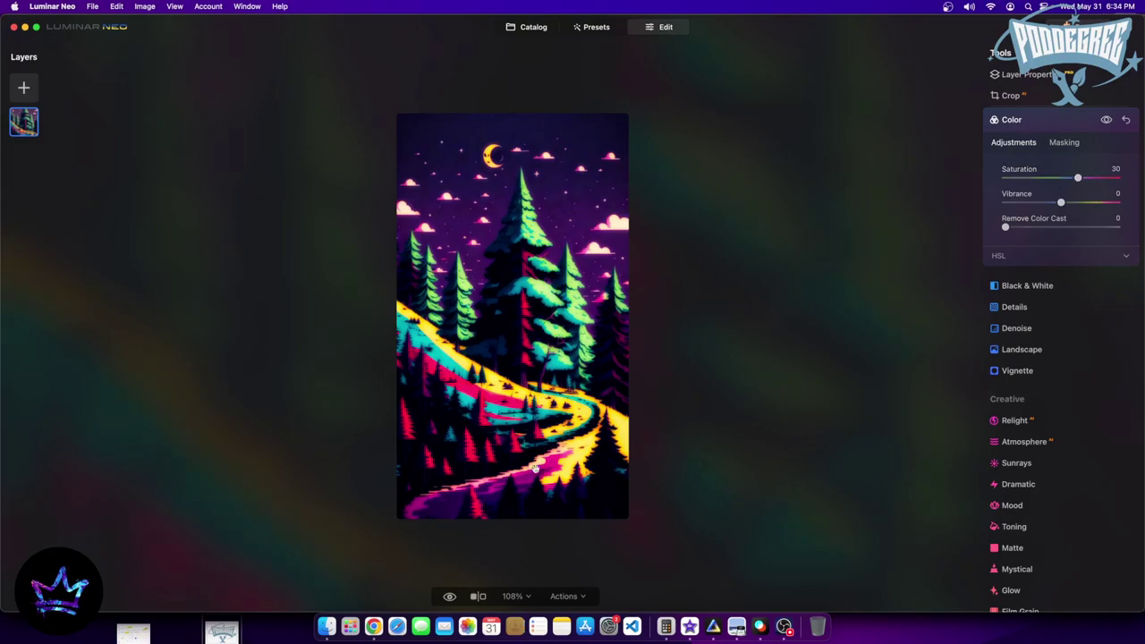
pyautogui.click(453, 599)
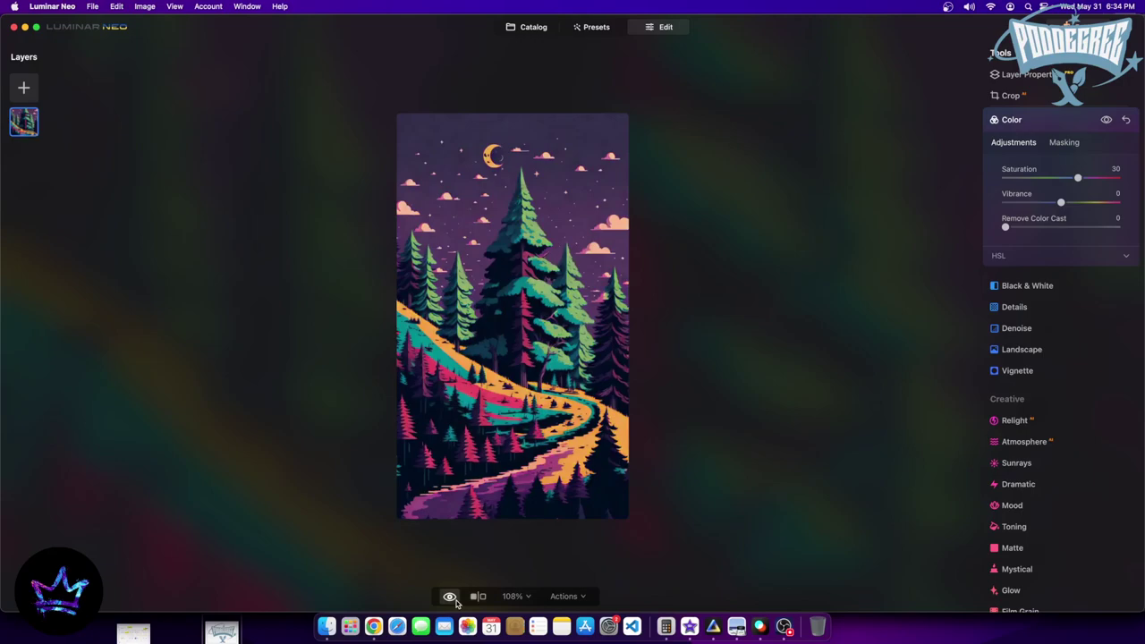
pyautogui.click(452, 598)
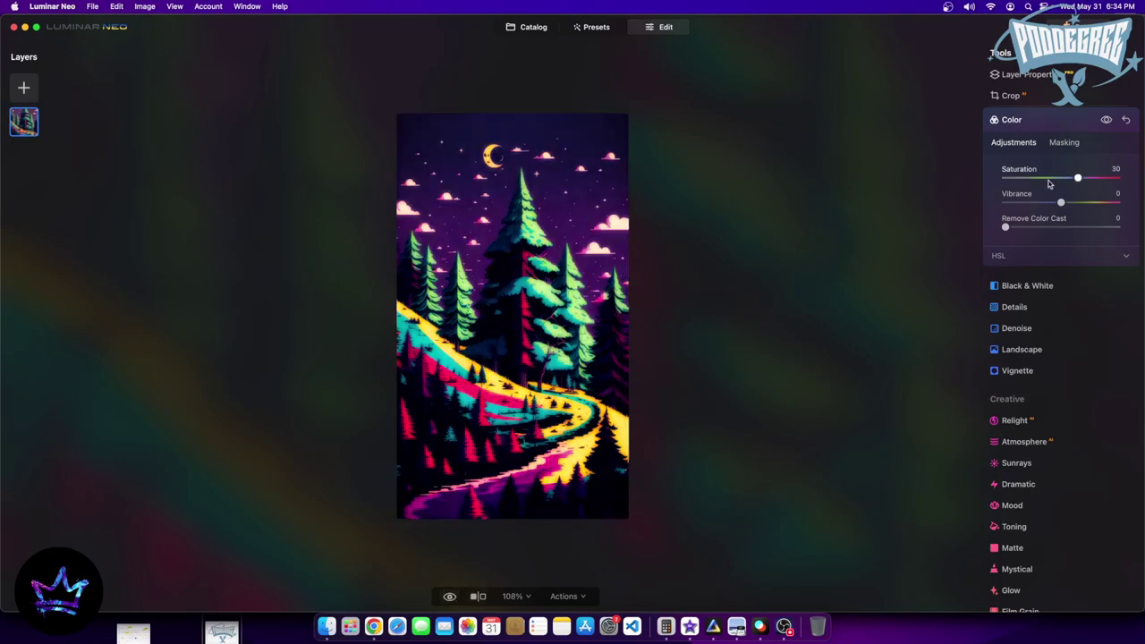
pyautogui.moveTo(1077, 181); pyautogui.dragTo(1070, 204)
pyautogui.click(447, 598)
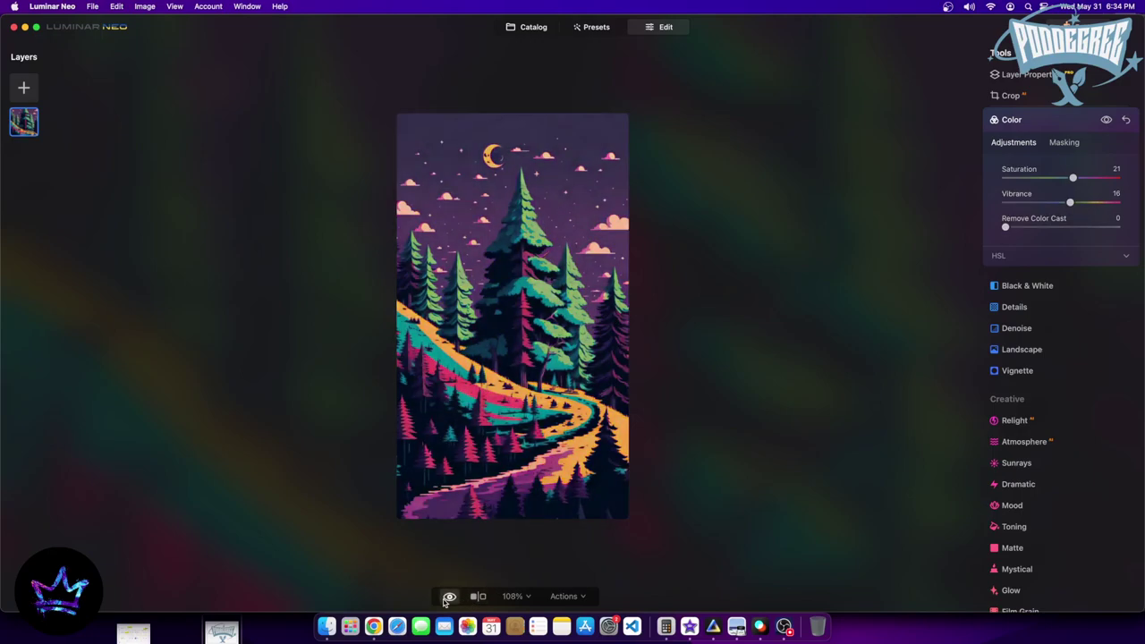
pyautogui.click(447, 598)
# Try Film Grain at Amount 100, then drag it back to 0
pyautogui.scroll(-5, 1086, 523)
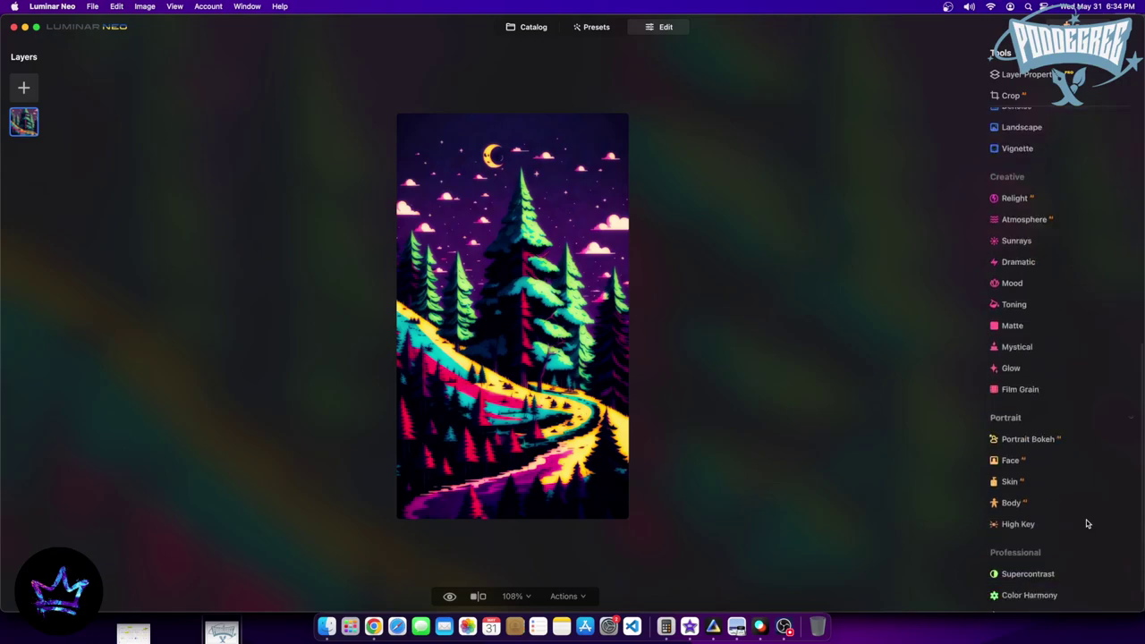
pyautogui.scroll(-1, 1085, 524)
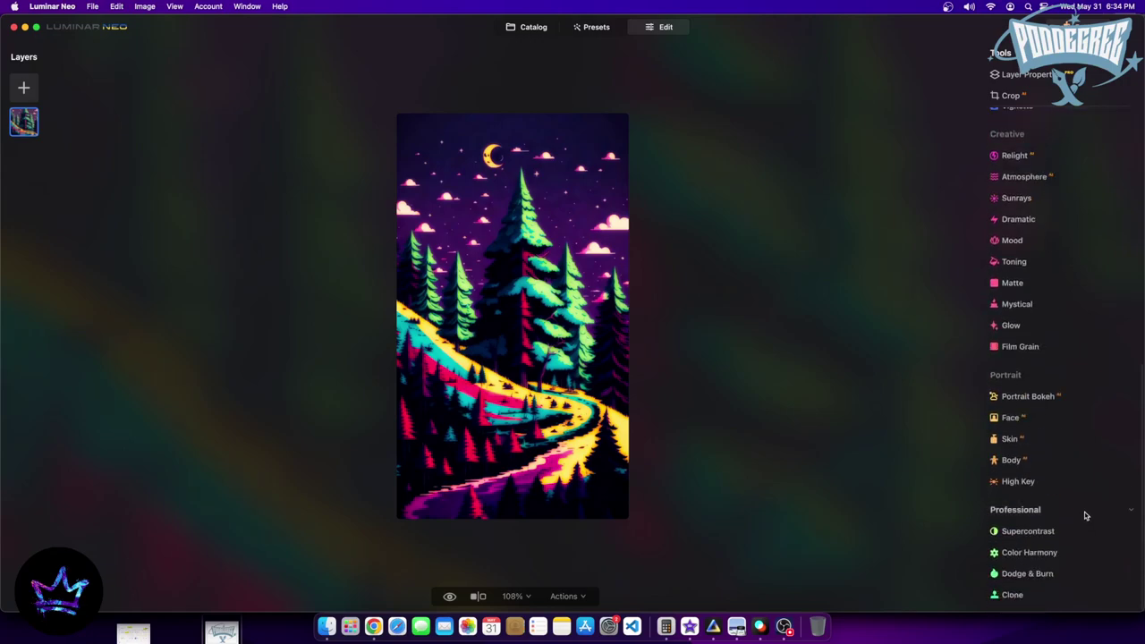
pyautogui.click(1009, 346)
pyautogui.moveTo(1010, 341); pyautogui.dragTo(1118, 343)
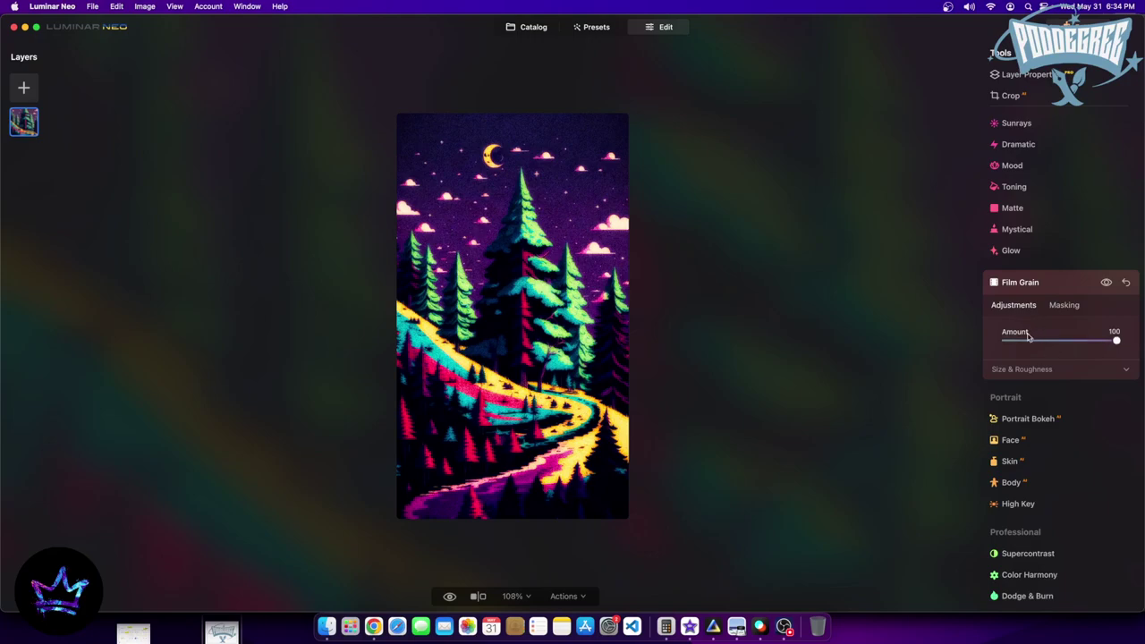
pyautogui.moveTo(1028, 338); pyautogui.dragTo(1003, 344)
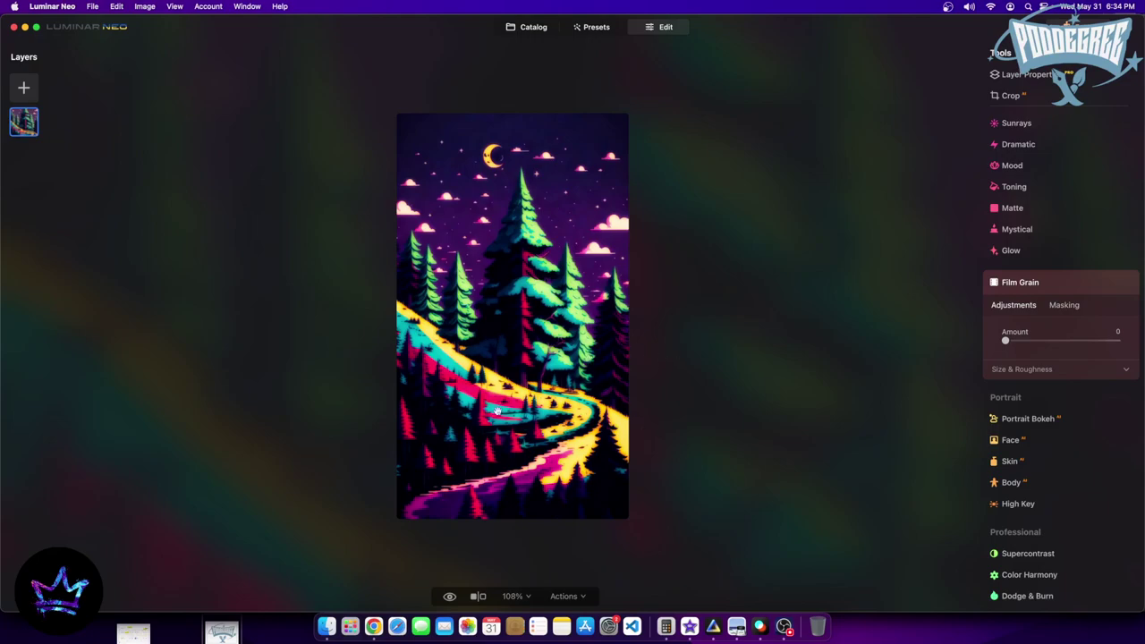
# Zoom in and out on the forest poster, comparing the edited look against the original colours
pyautogui.press('super+0')
pyautogui.press('super+0')
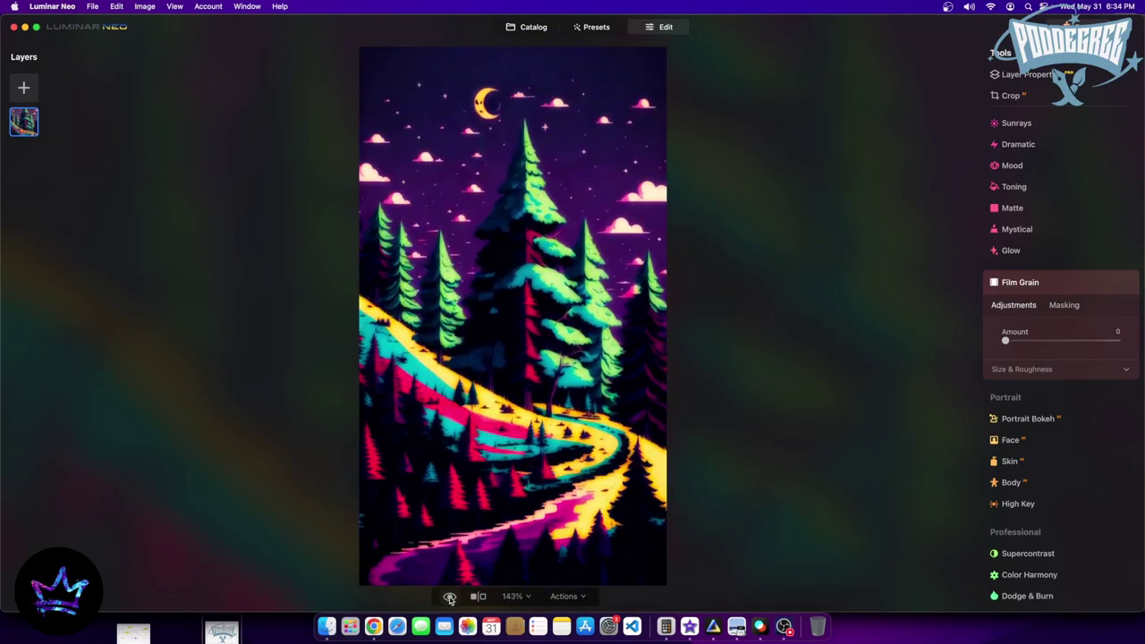
pyautogui.click(450, 596)
pyautogui.click(450, 596)
pyautogui.press('super+minus')
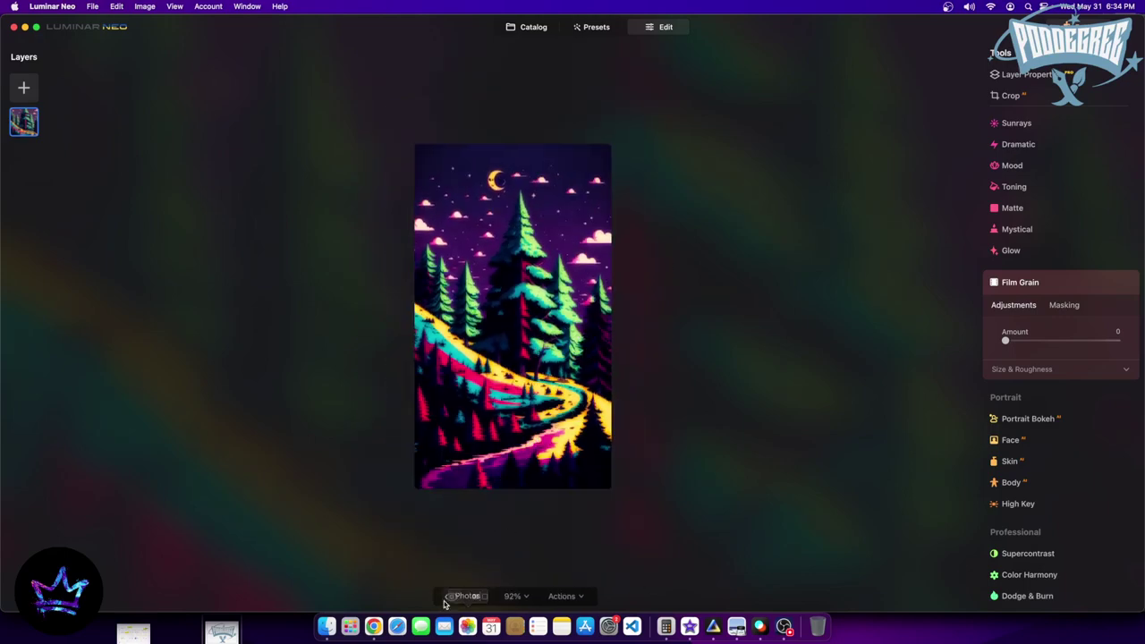
pyautogui.press('super+equal')
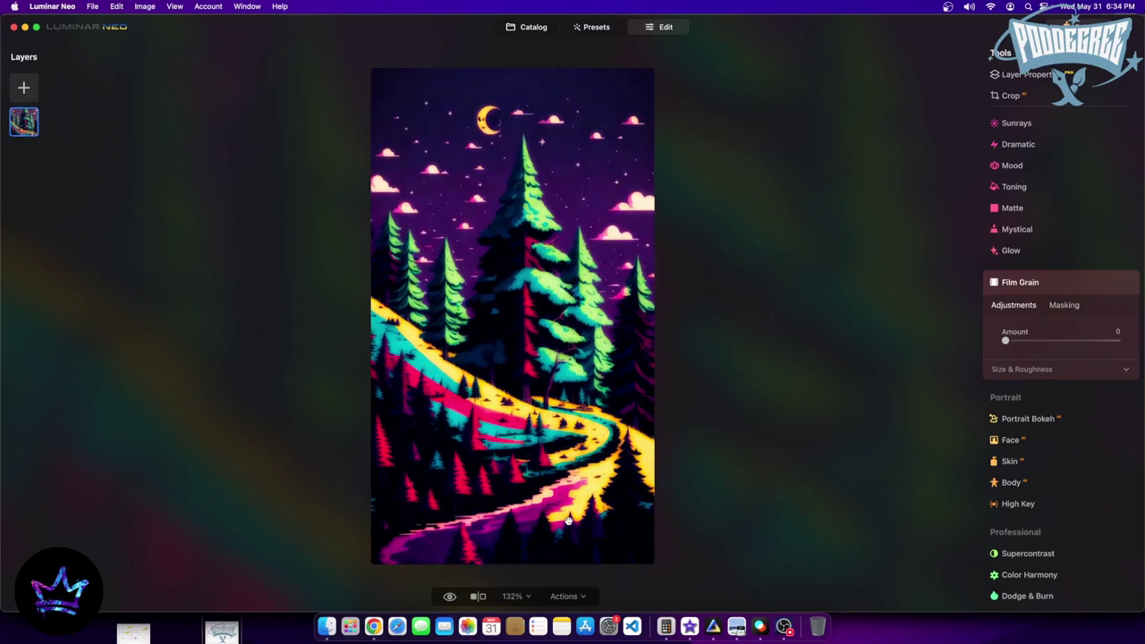
pyautogui.click(449, 596)
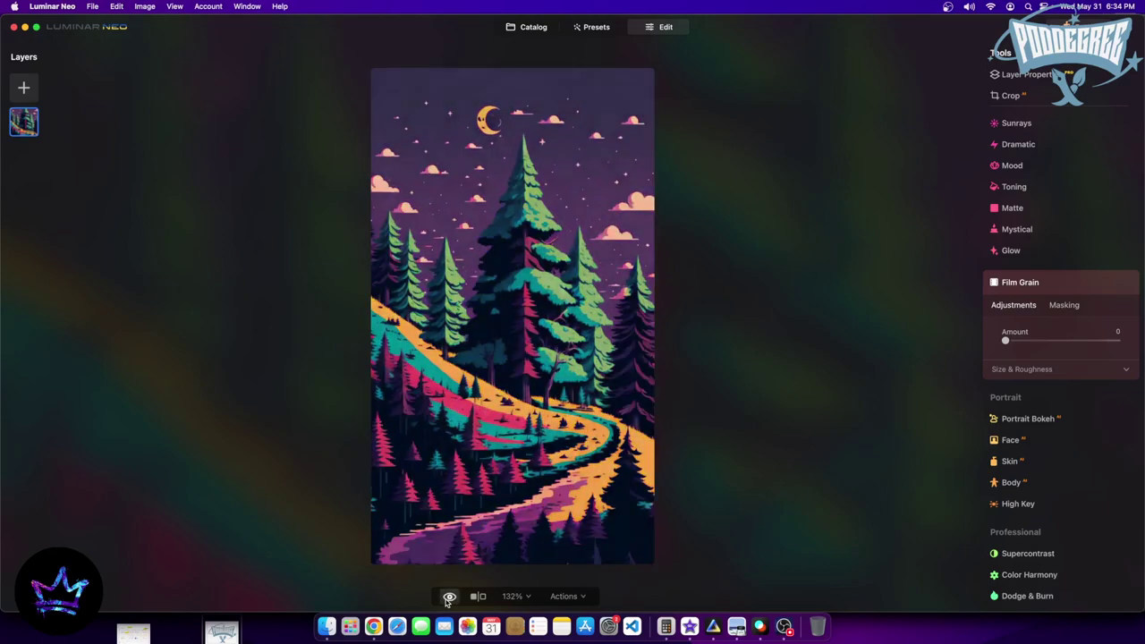
pyautogui.click(449, 596)
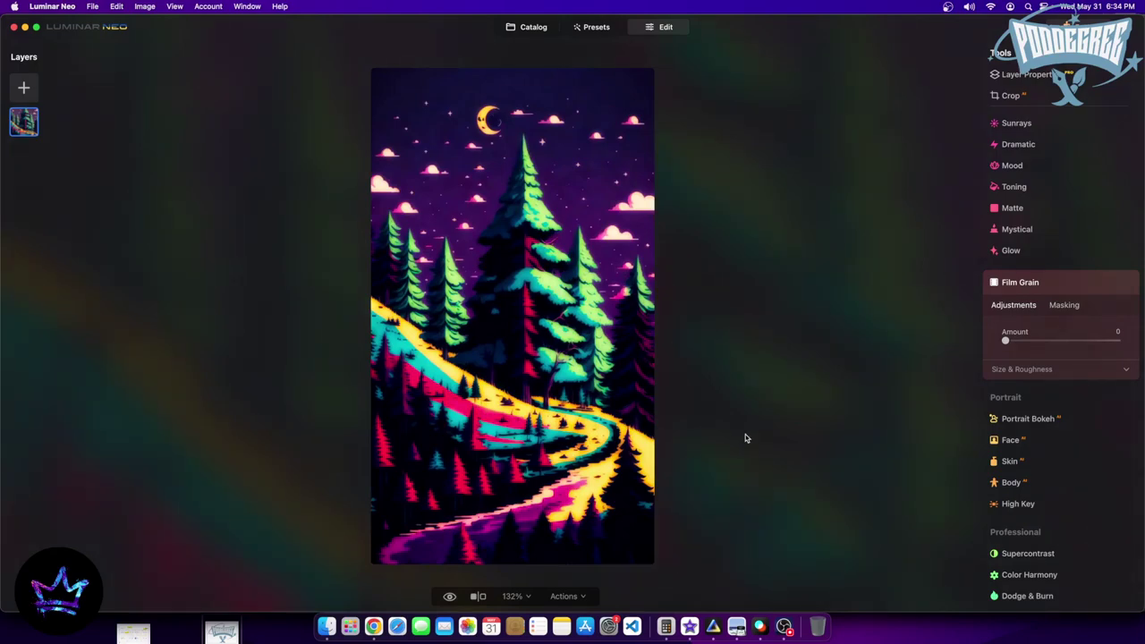
# Check the original colours once more, then bring OBS Studio's recording window to the front
pyautogui.click(450, 598)
pyautogui.click(449, 598)
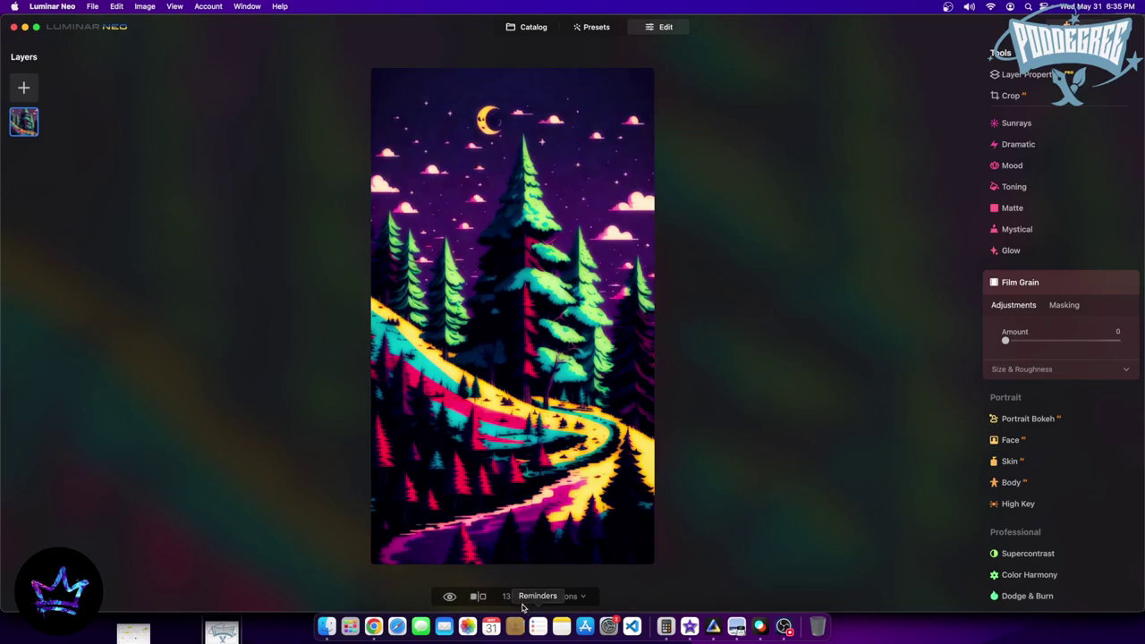
pyautogui.scroll(2, 458, 407)
pyautogui.scroll(-5, 458, 408)
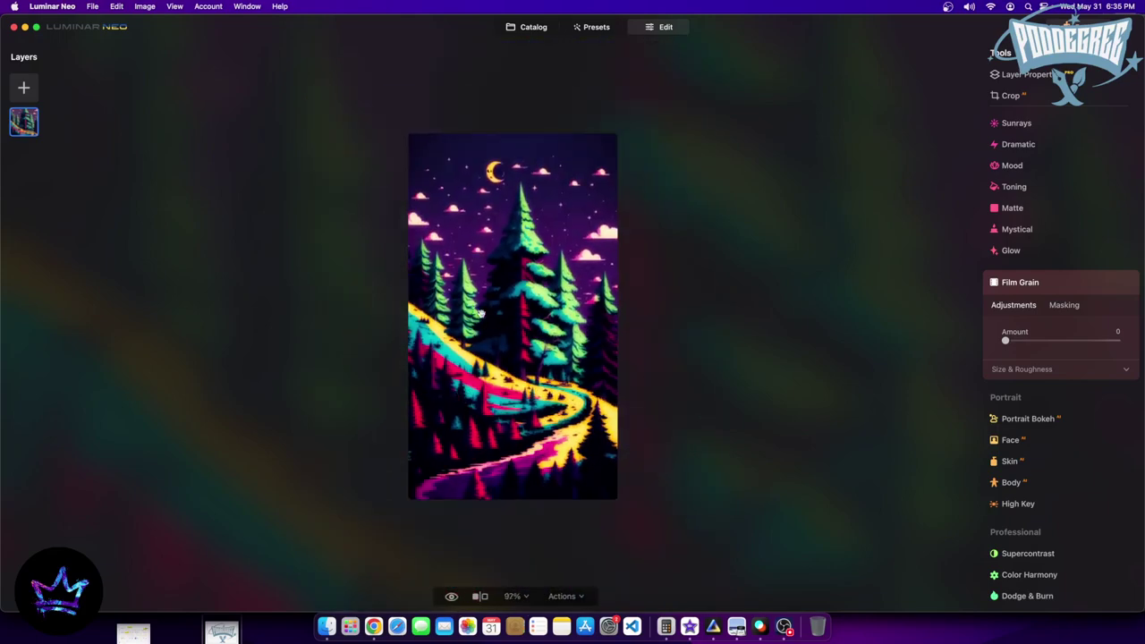
pyautogui.scroll(1, 465, 423)
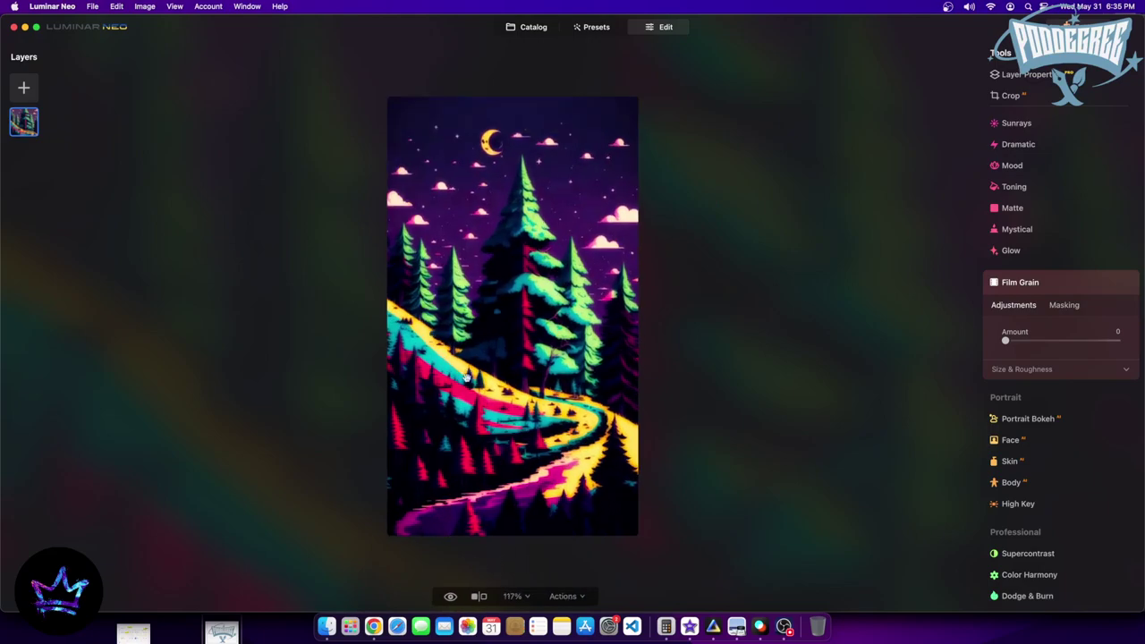
pyautogui.scroll(-2, 490, 436)
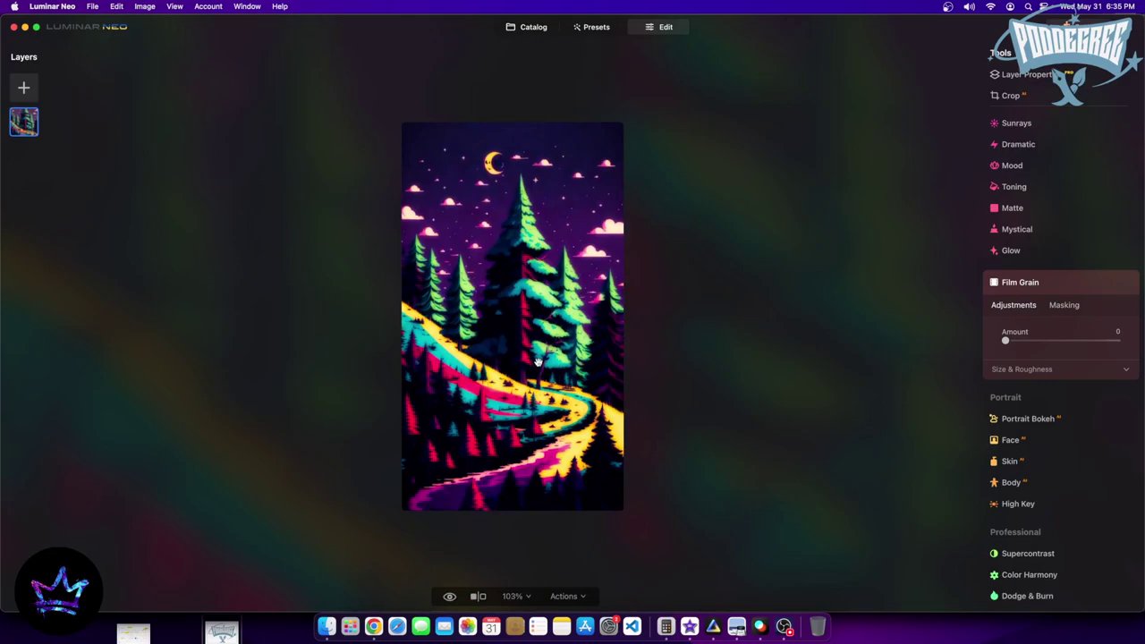
pyautogui.click(784, 626)
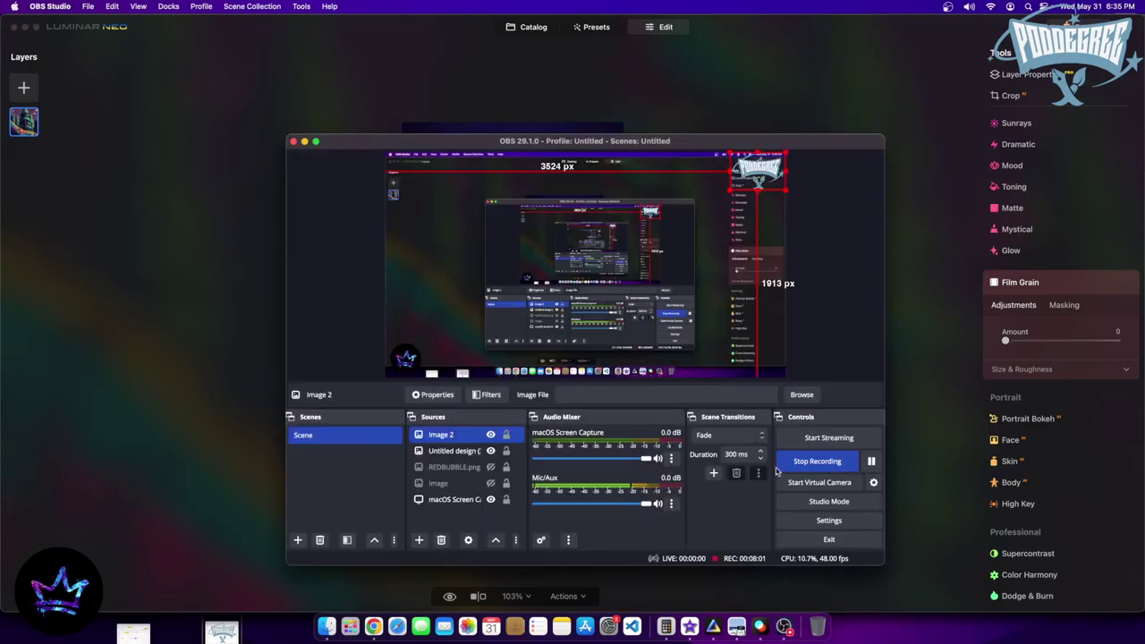